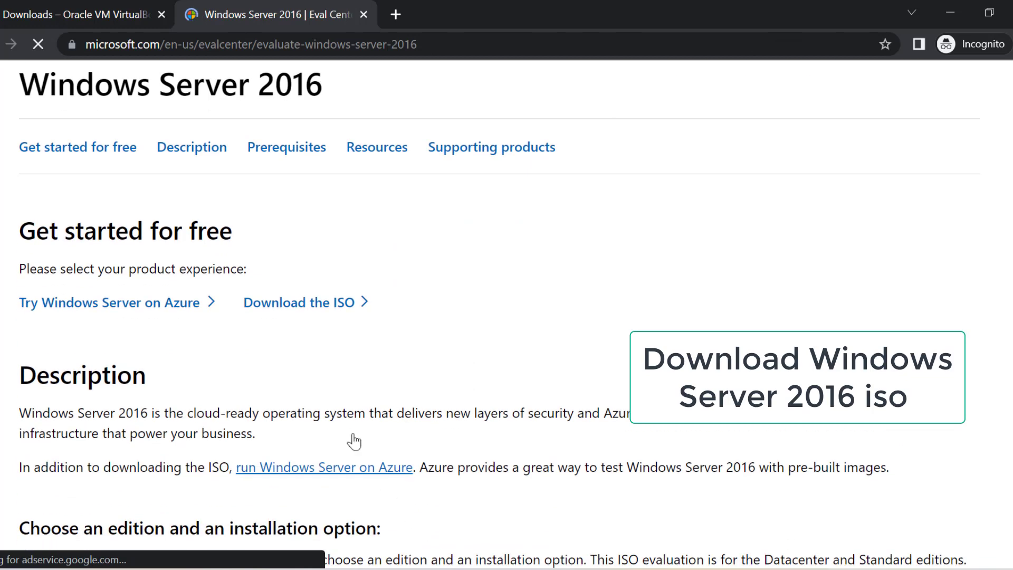
Open the ISO registration page and fill in the First name field of the form.
{"action": "left_click", "coordinate": [292, 303]}
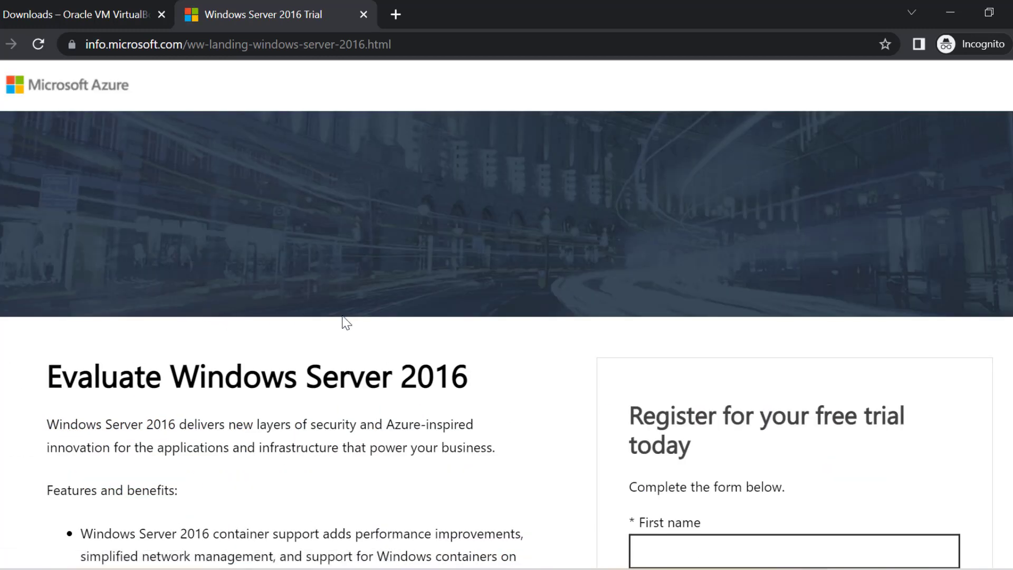
{"action": "scroll", "coordinate": [346, 316], "scroll_direction": "down", "scroll_amount": 2}
{"action": "scroll", "coordinate": [346, 295], "scroll_direction": "down", "scroll_amount": 5}
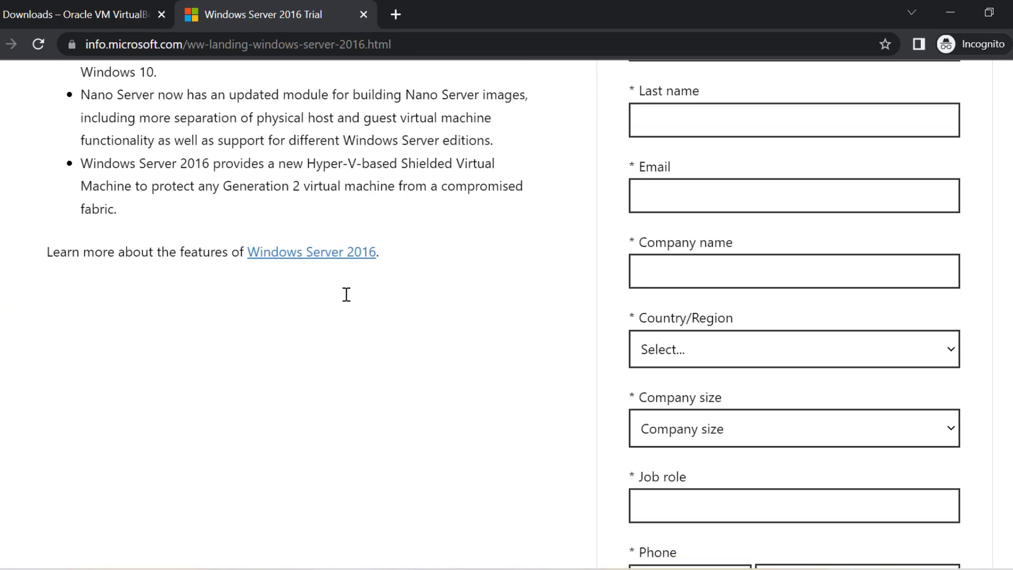
{"action": "scroll", "coordinate": [346, 294], "scroll_direction": "down", "scroll_amount": 6}
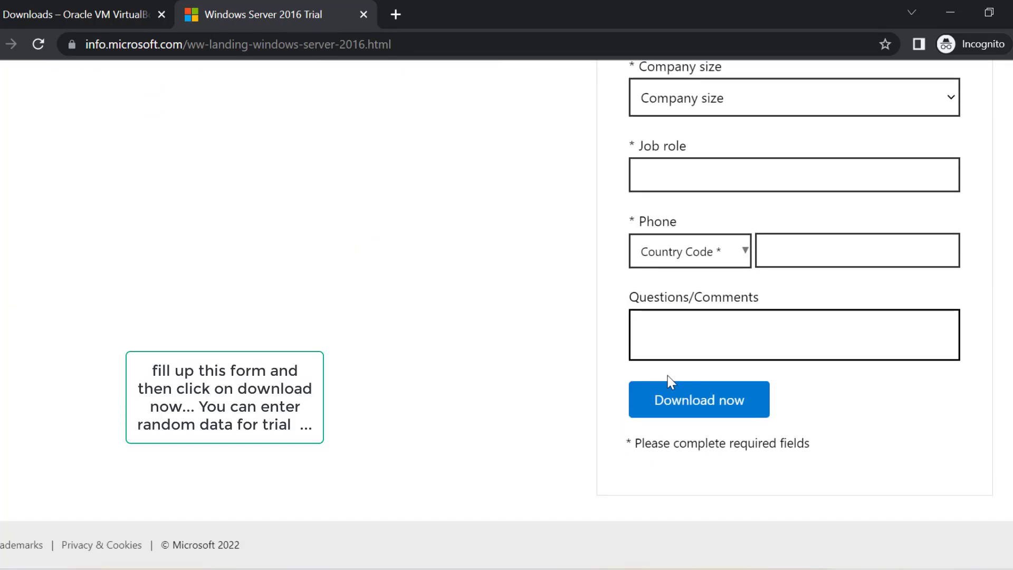
{"action": "scroll", "coordinate": [807, 328], "scroll_direction": "up", "scroll_amount": 13}
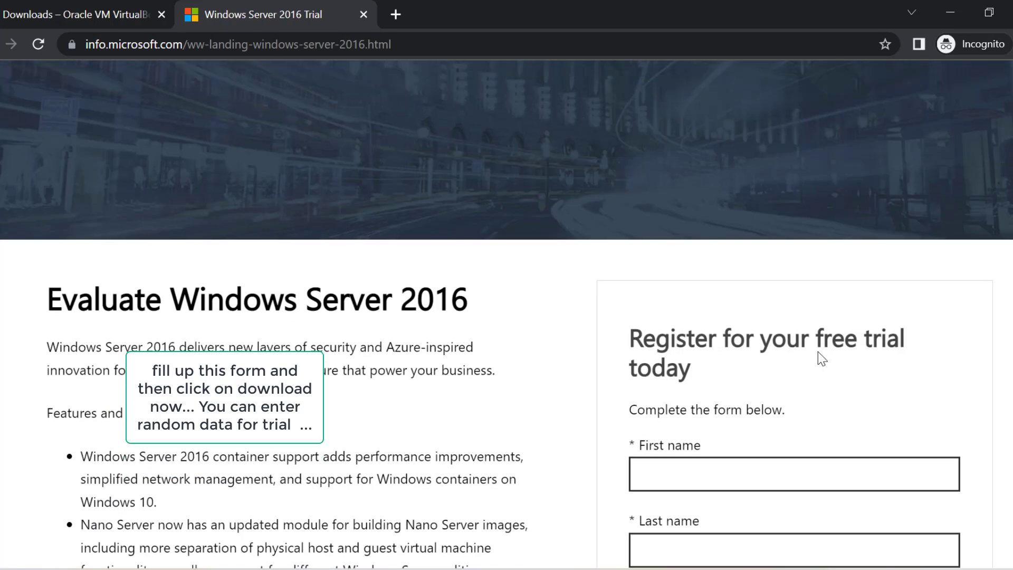
{"action": "scroll", "coordinate": [668, 220], "scroll_direction": "down", "scroll_amount": 2}
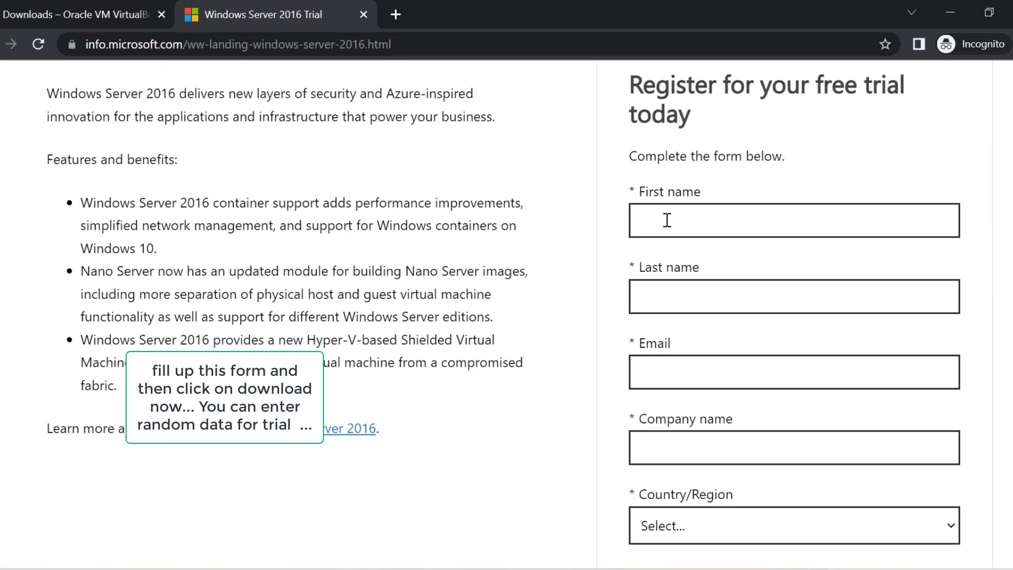
{"action": "left_click", "coordinate": [667, 220]}
{"action": "type", "text": "a"}
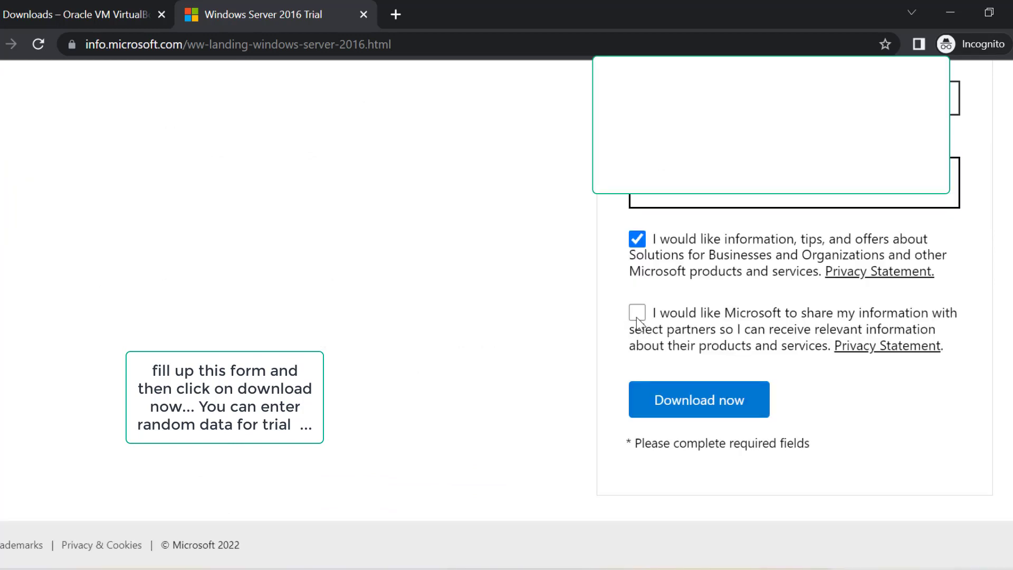
Agree to partner sharing, submit the registration and download the English 64-bit ISO.
{"action": "left_click", "coordinate": [637, 314]}
{"action": "left_click", "coordinate": [681, 405]}
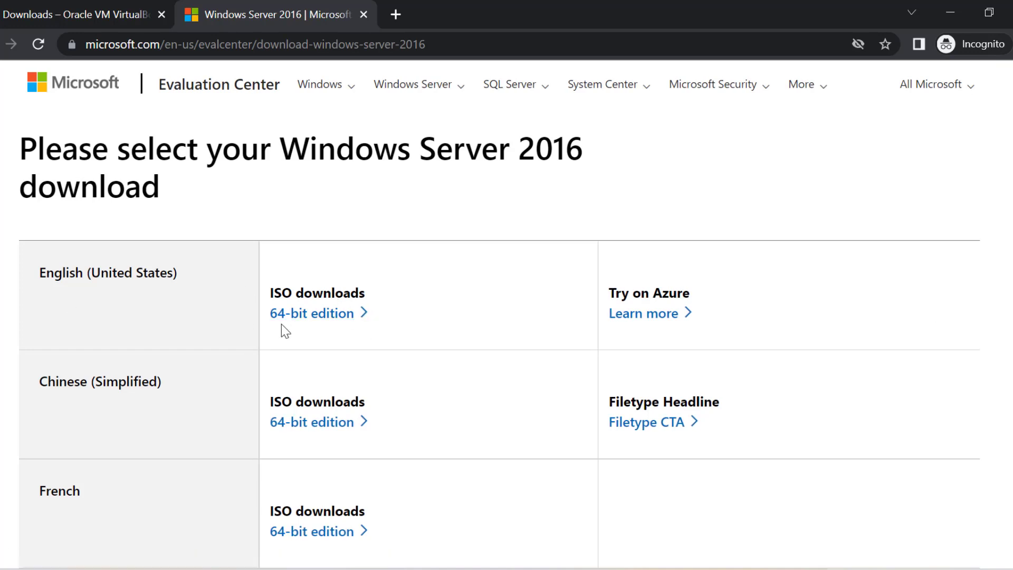
{"action": "left_click", "coordinate": [314, 317]}
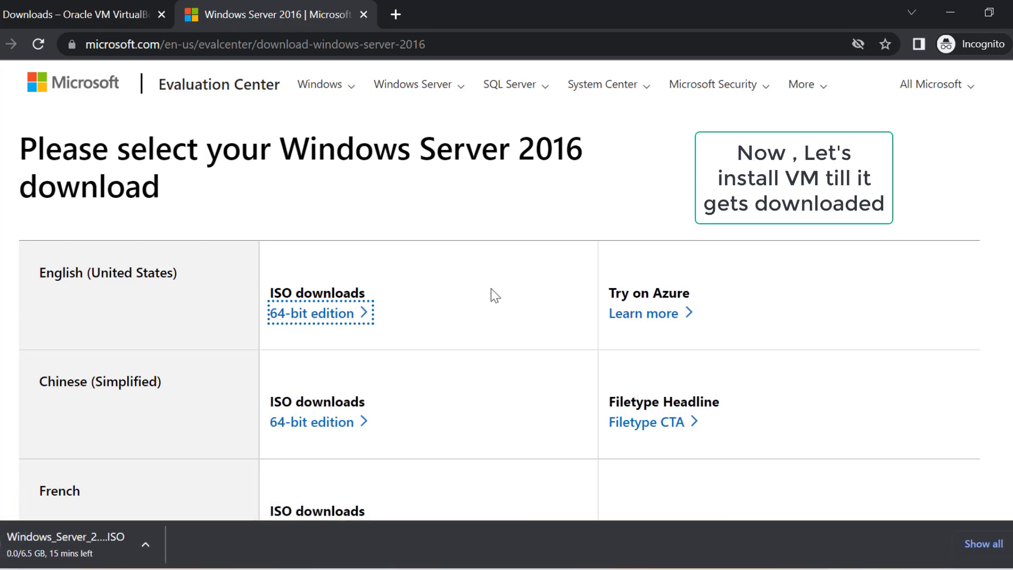
{"action": "scroll", "coordinate": [429, 273], "scroll_direction": "down", "scroll_amount": 8}
{"action": "scroll", "coordinate": [429, 273], "scroll_direction": "down", "scroll_amount": 1}
{"action": "scroll", "coordinate": [287, 255], "scroll_direction": "up", "scroll_amount": 5}
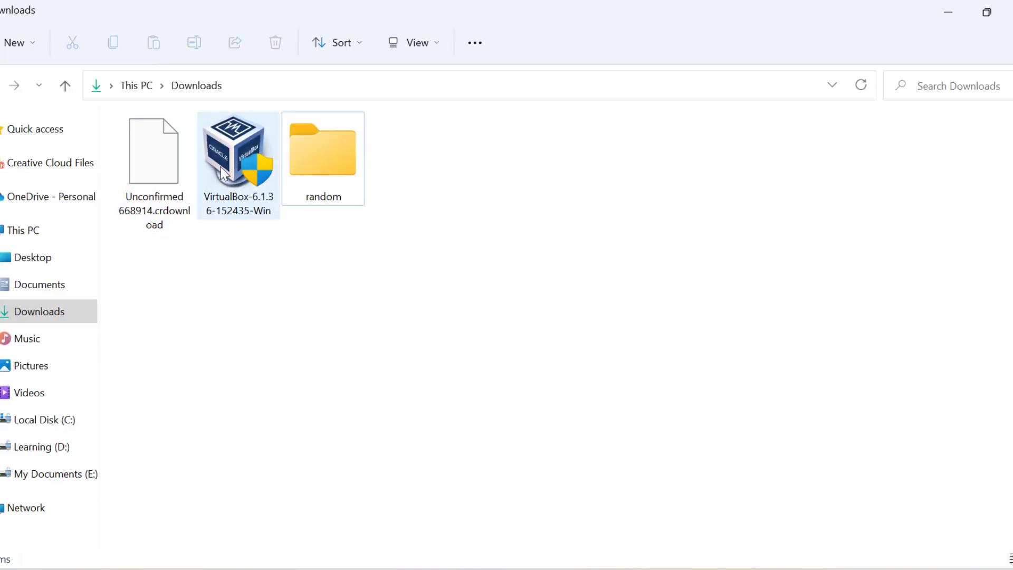
Install VirtualBox 6.1.36 with default features and shortcuts, accepting the network reset, then finish.
{"action": "left_click", "coordinate": [226, 174]}
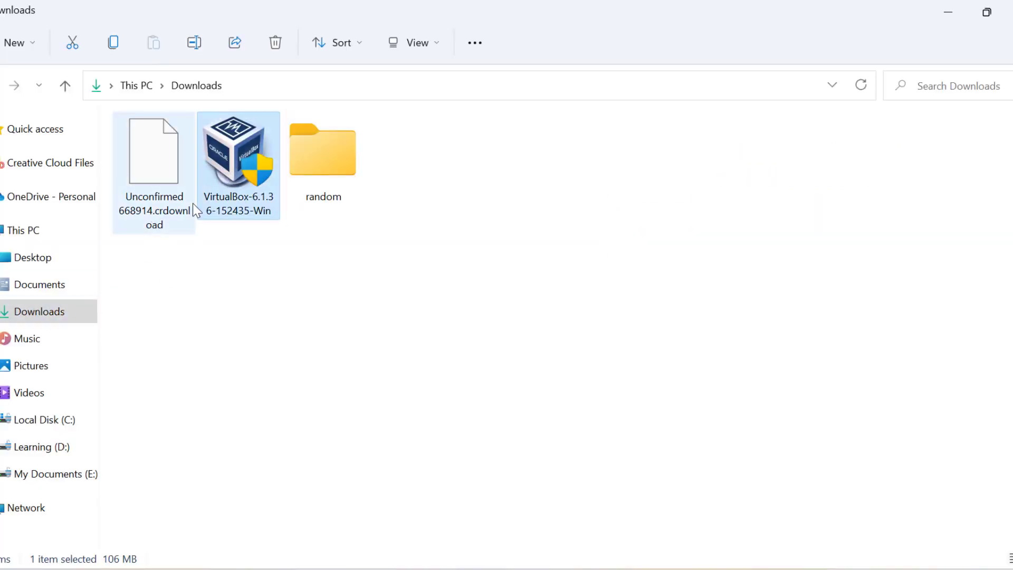
{"action": "double_click", "coordinate": [247, 208]}
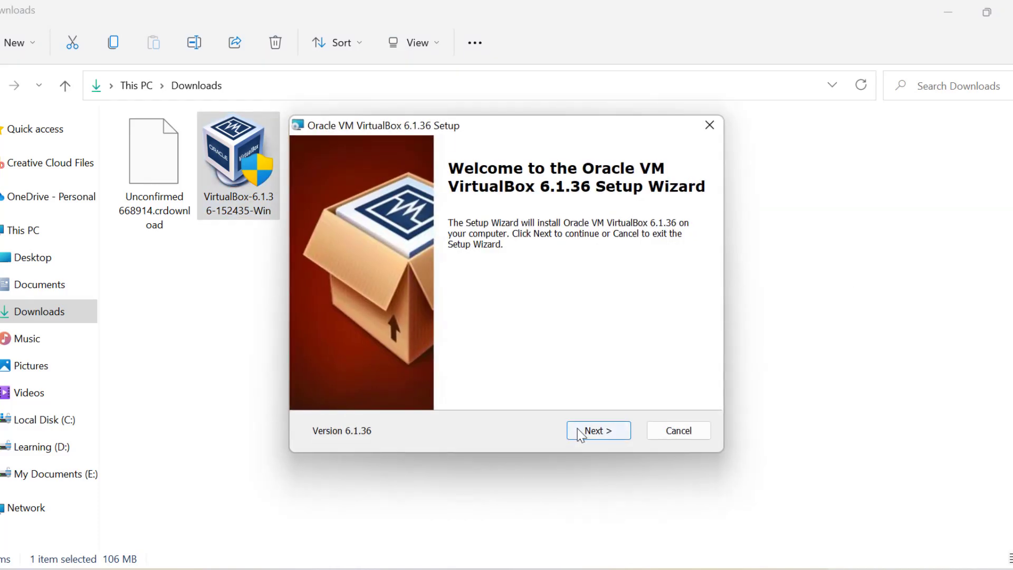
{"action": "left_click", "coordinate": [580, 434]}
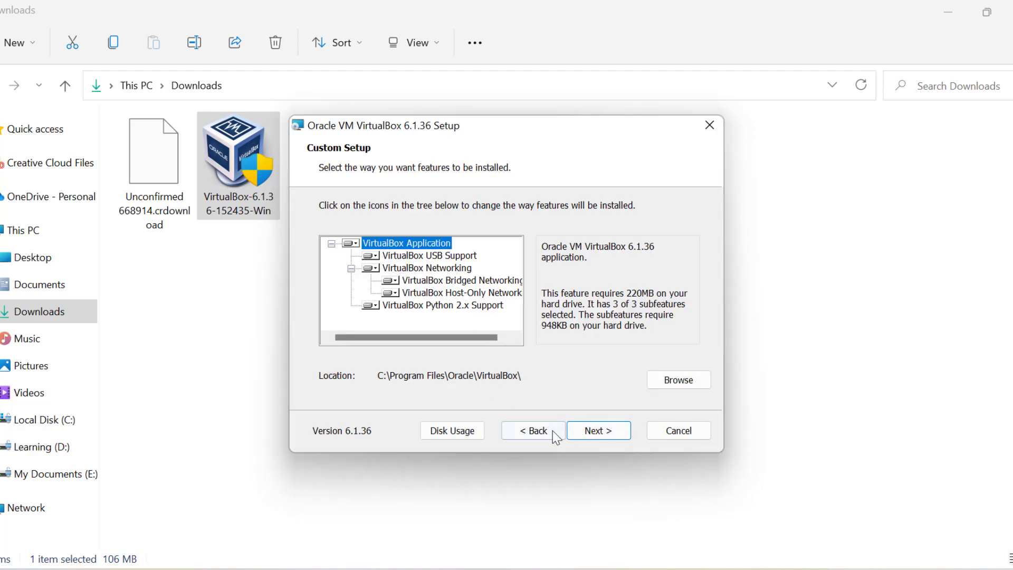
{"action": "left_click", "coordinate": [595, 436]}
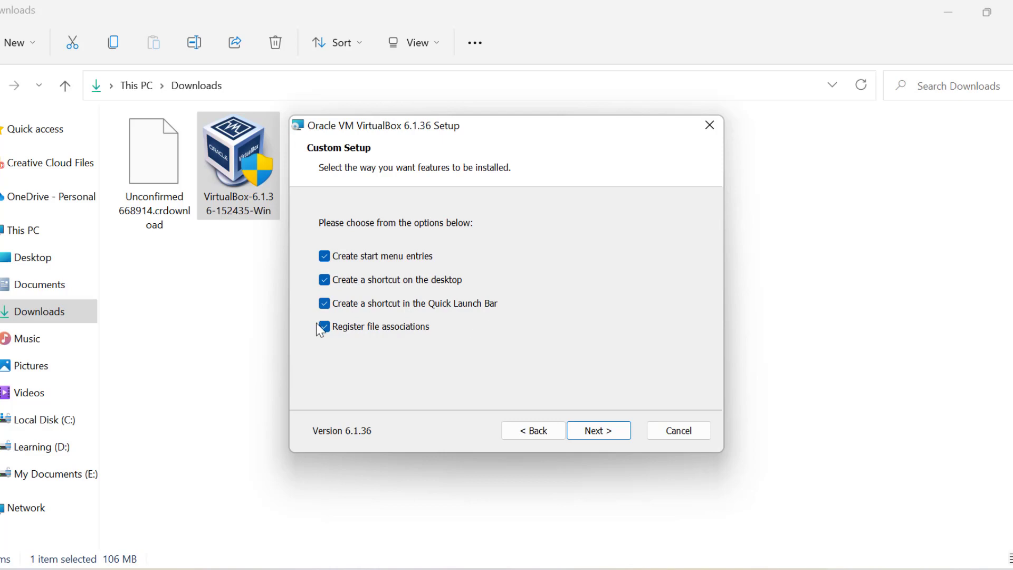
{"action": "left_click", "coordinate": [605, 434]}
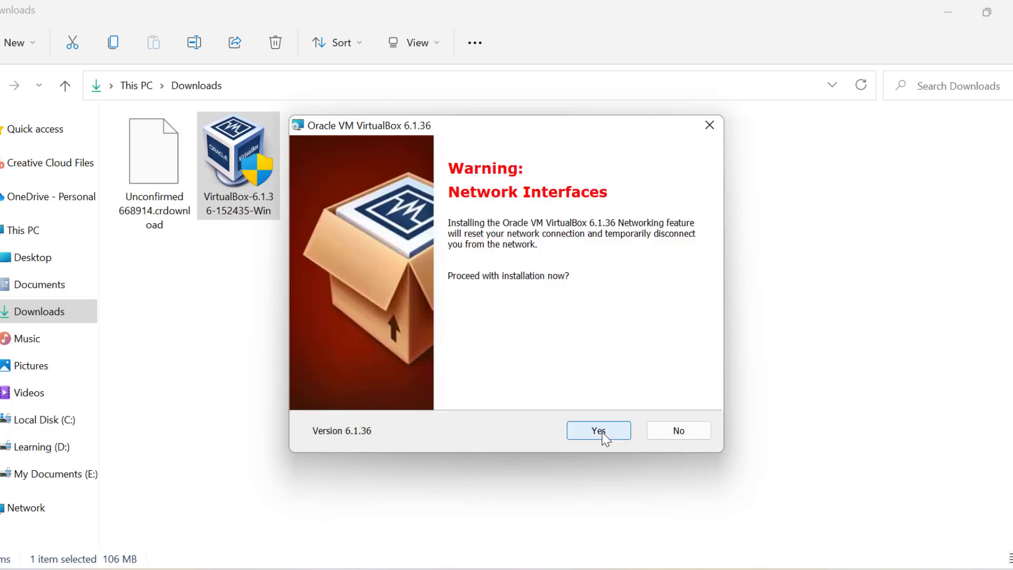
{"action": "left_click", "coordinate": [602, 433]}
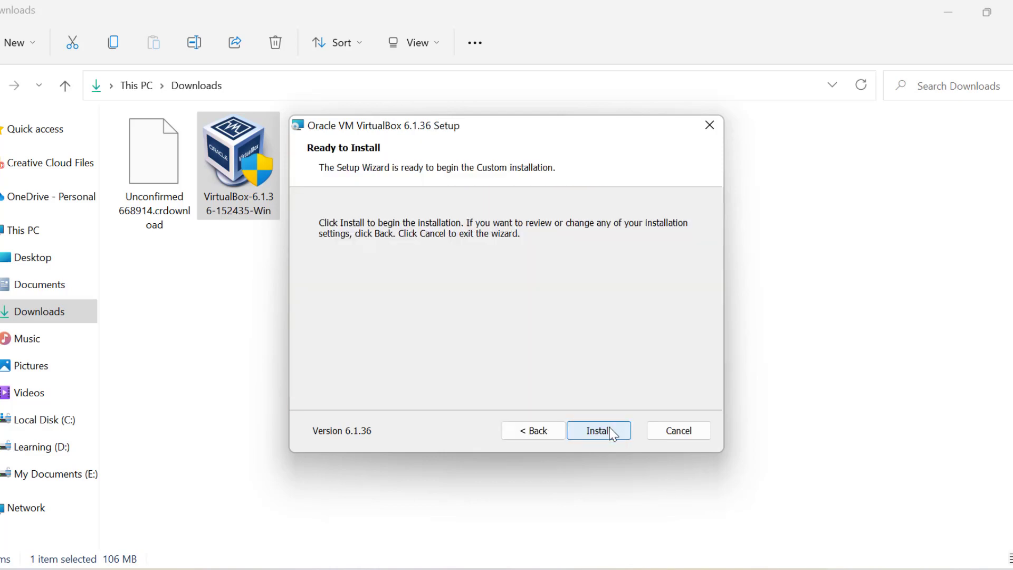
{"action": "left_click", "coordinate": [609, 432]}
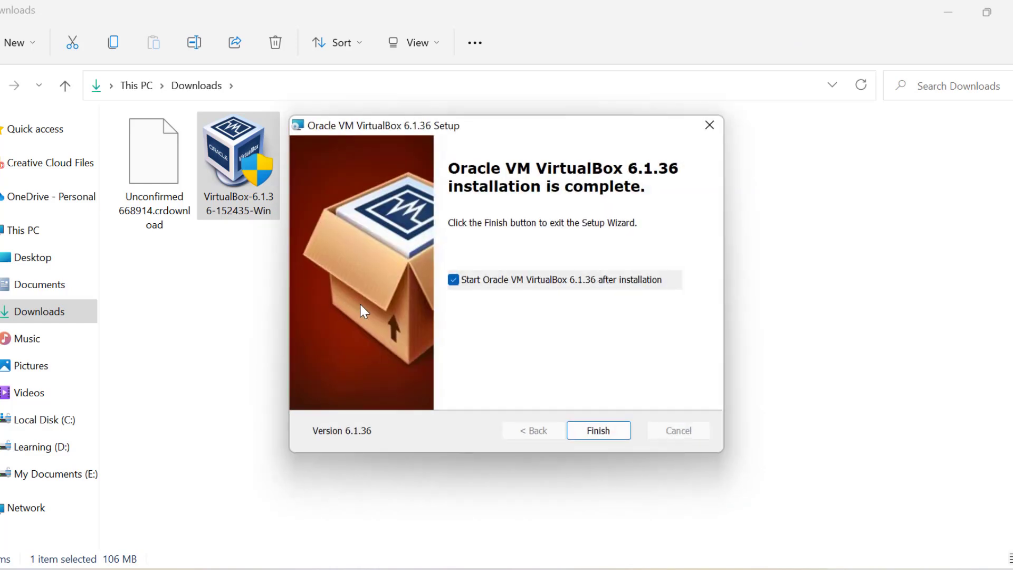
{"action": "left_click", "coordinate": [598, 434]}
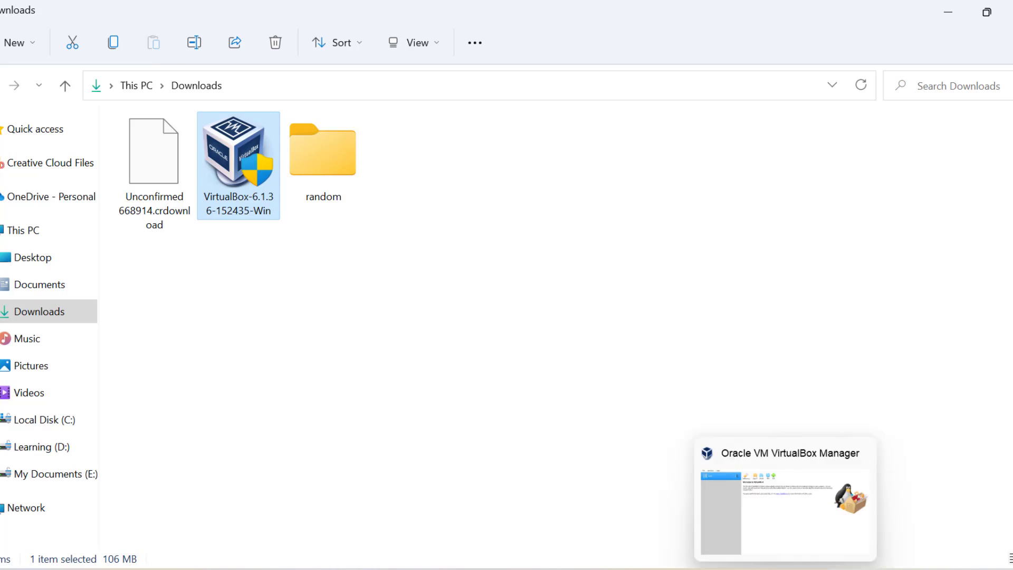
Show the downloaded ISO in its folder, cut it, and open E: > MICT > iso.
{"action": "left_click", "coordinate": [785, 568]}
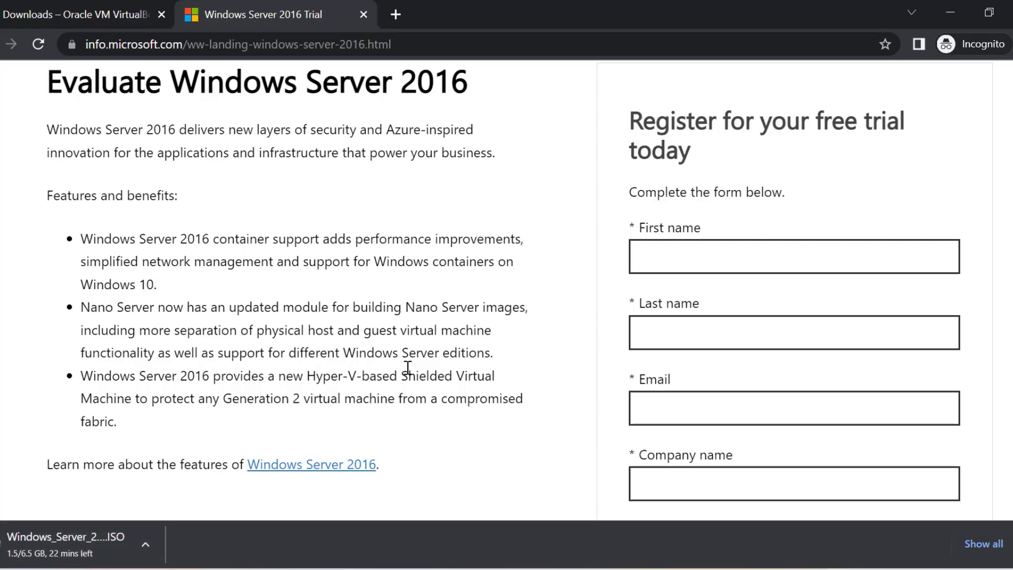
{"action": "left_click", "coordinate": [983, 544]}
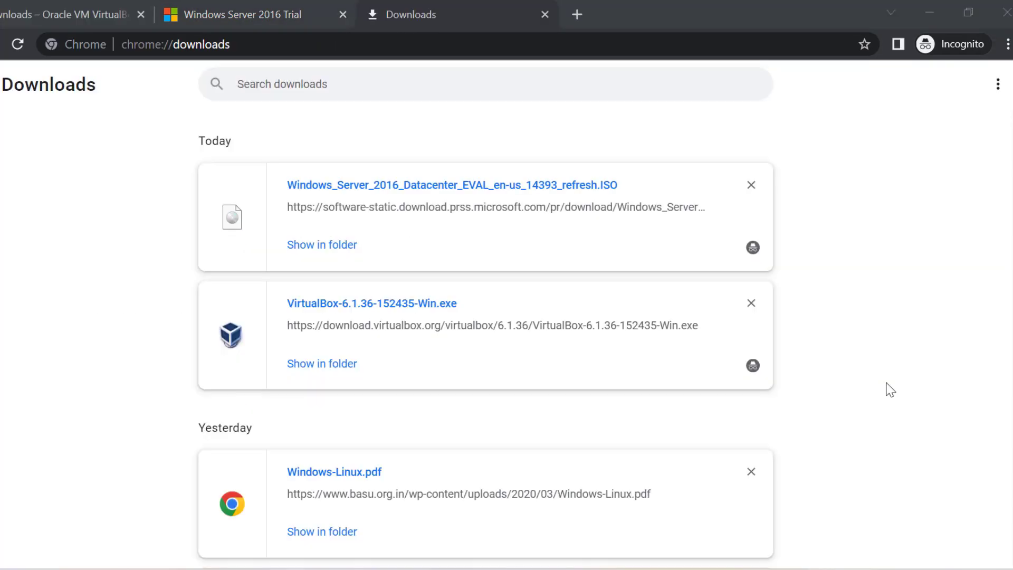
{"action": "left_click", "coordinate": [333, 252]}
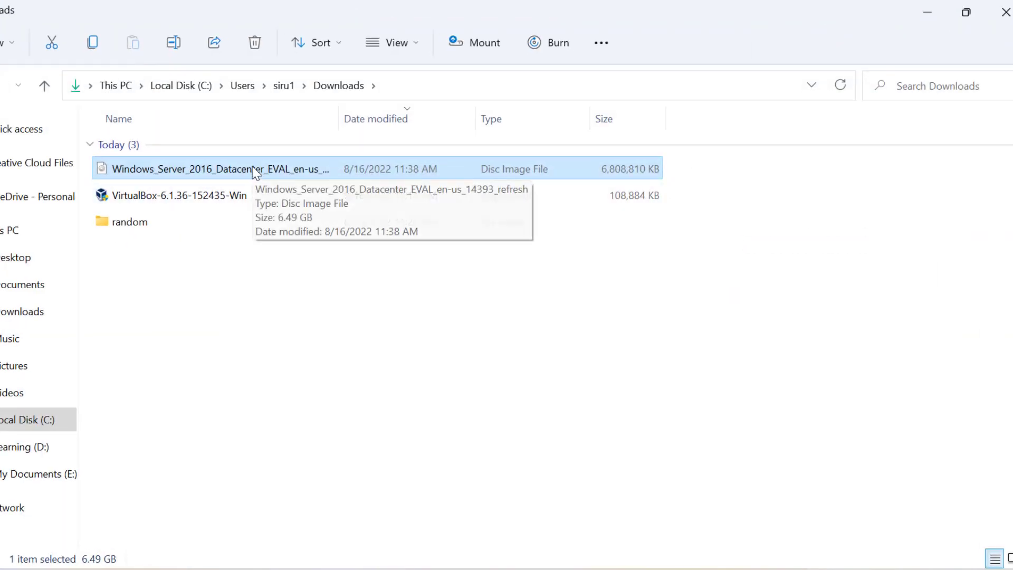
{"action": "key", "text": "ctrl+x"}
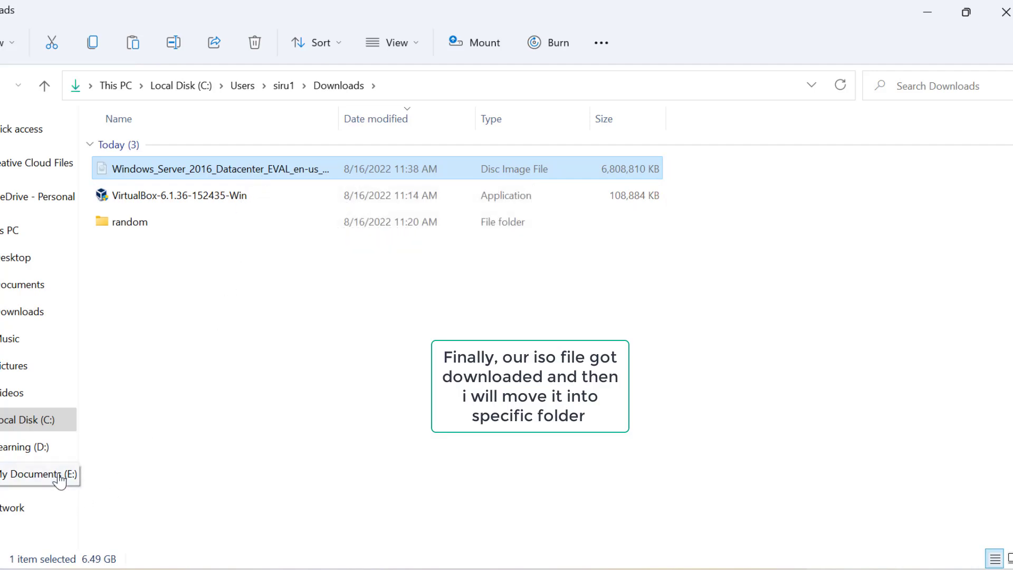
{"action": "left_click", "coordinate": [60, 478]}
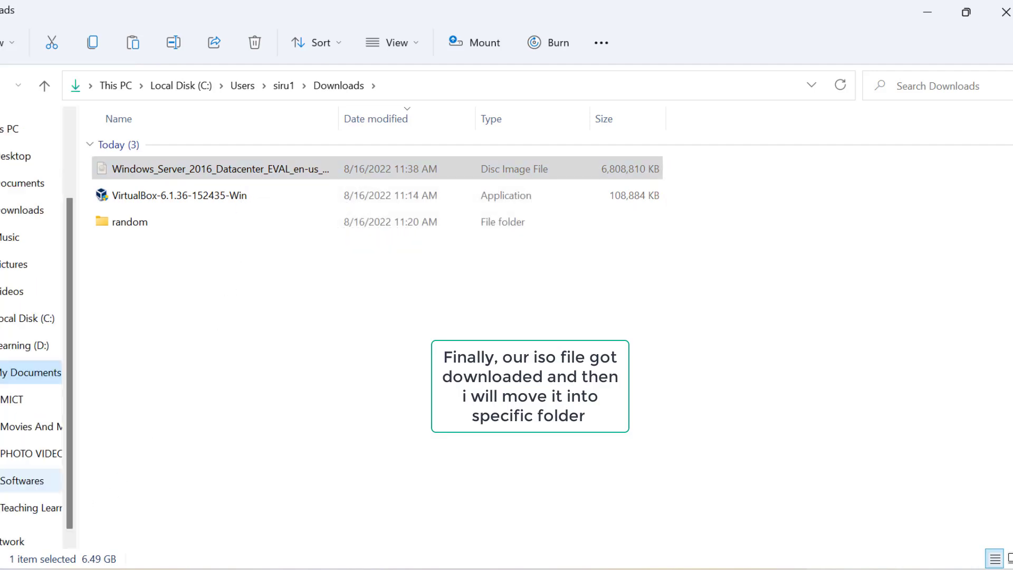
{"action": "left_click", "coordinate": [2, 400]}
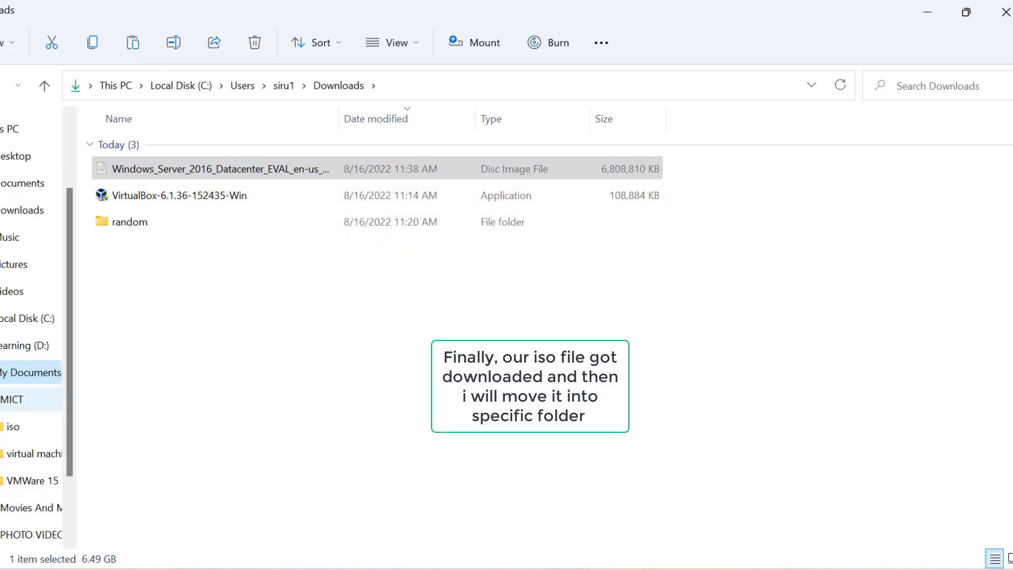
{"action": "left_click", "coordinate": [11, 428]}
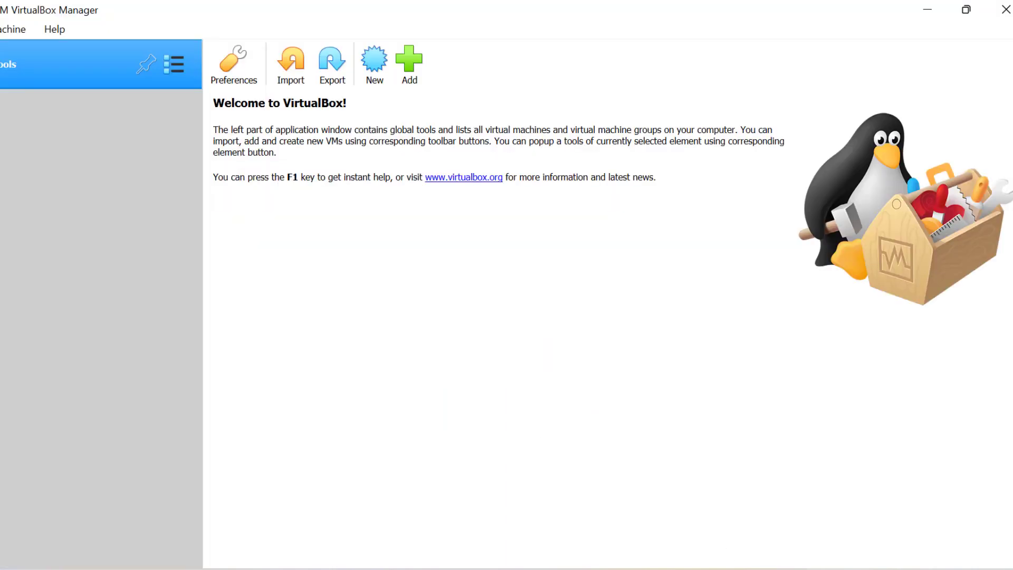
Name a new VM 'Windows Server 2016' with machine folder E:\MICT\virtual machine\windows server 2016.
{"action": "left_click", "coordinate": [372, 59]}
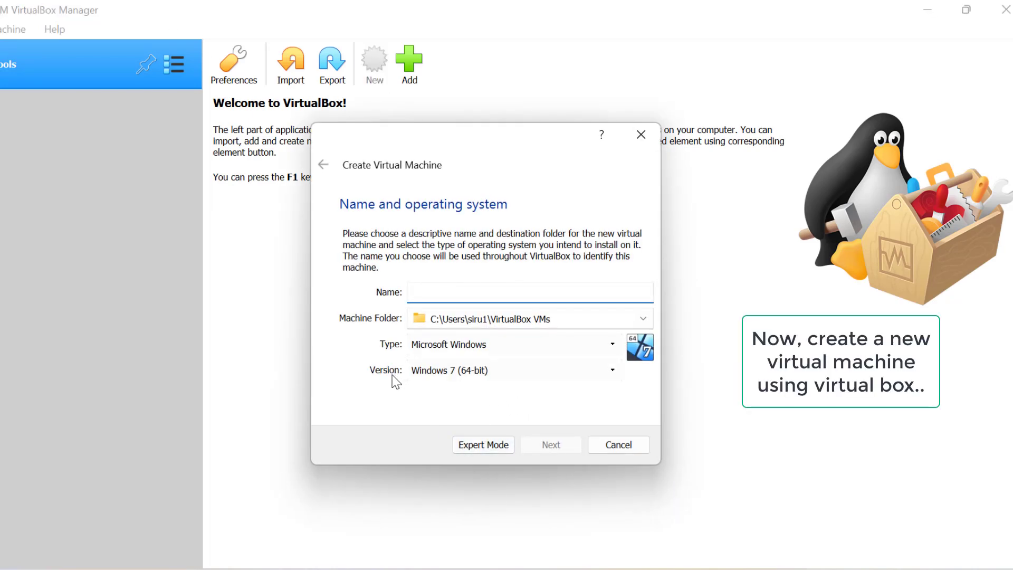
{"action": "type", "text": "Windows Se"}
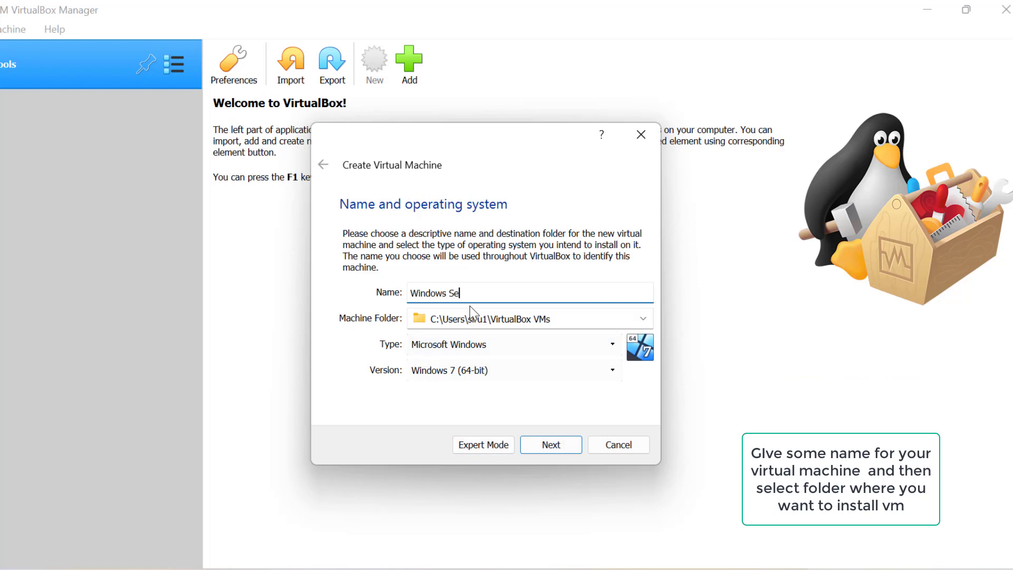
{"action": "type", "text": "rver 2016"}
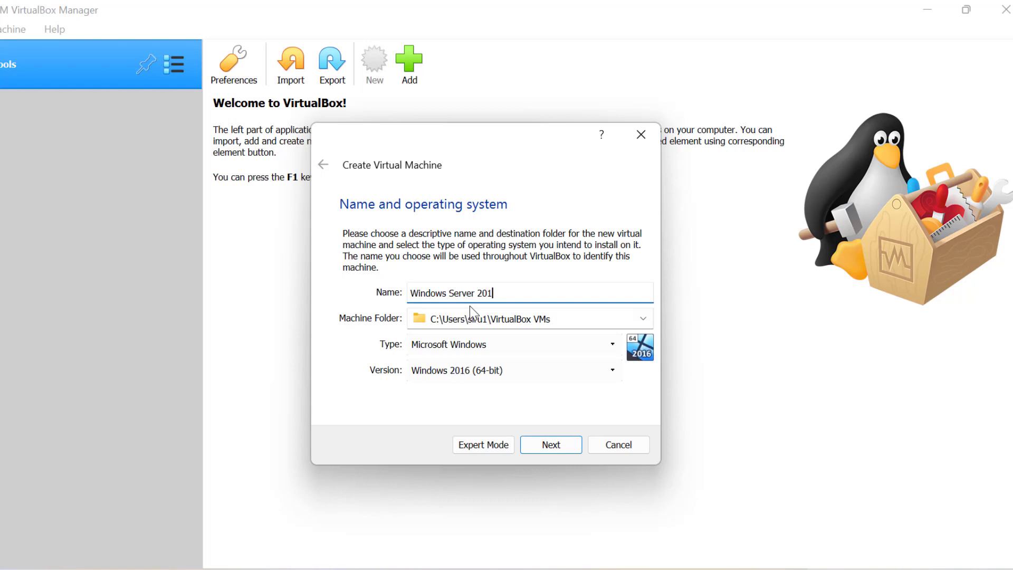
{"action": "left_click", "coordinate": [643, 318]}
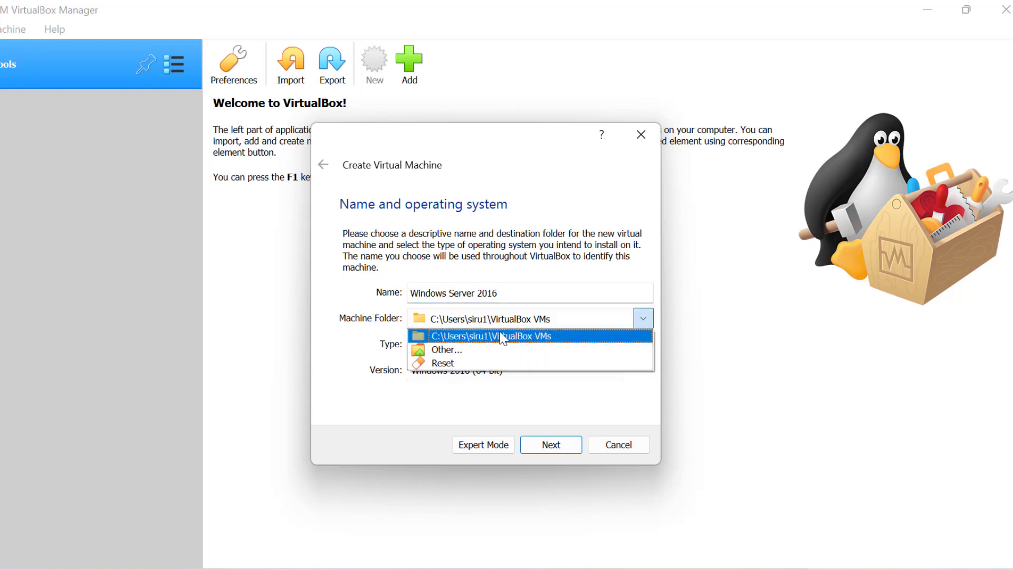
{"action": "left_click", "coordinate": [448, 350]}
{"action": "double_click", "coordinate": [611, 306]}
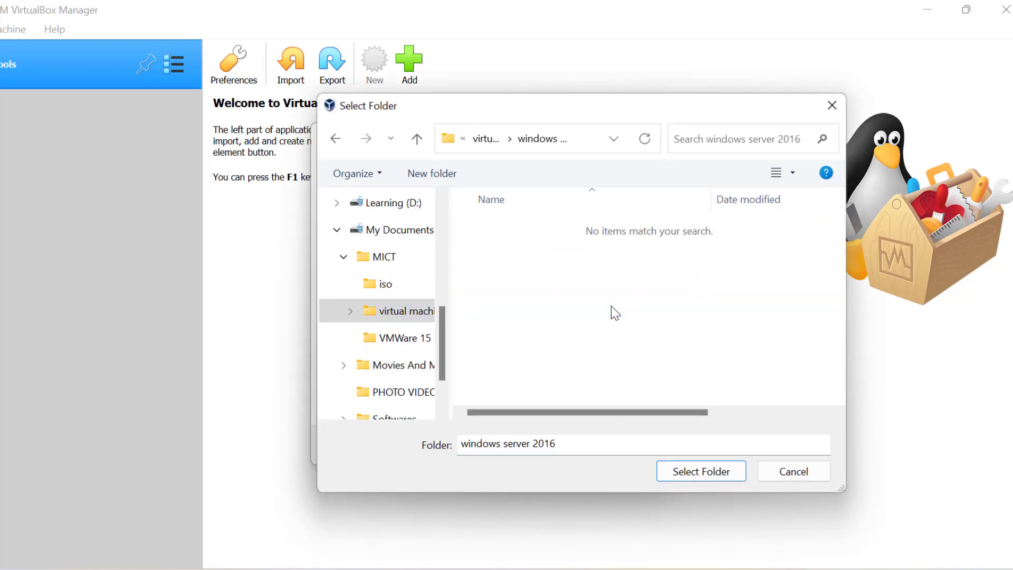
{"action": "left_click", "coordinate": [691, 472]}
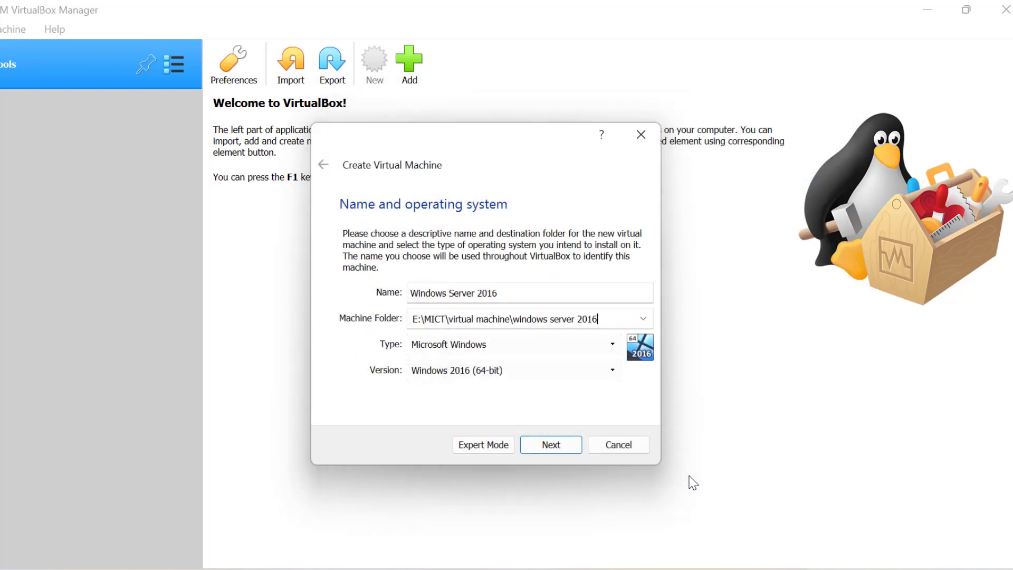
{"action": "left_click", "coordinate": [552, 446]}
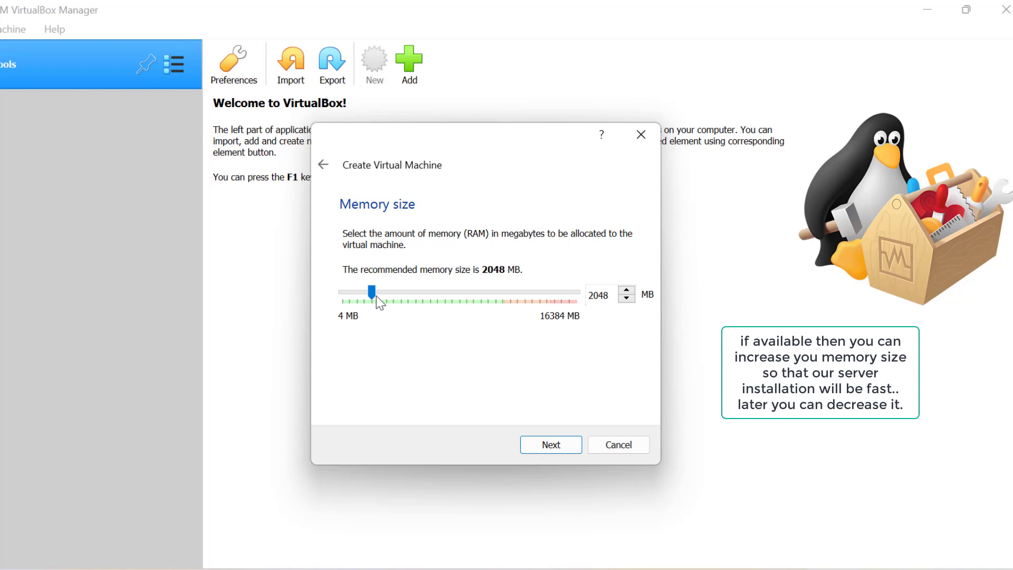
Give the VM 4096 MB memory and a dynamically allocated 50 GB Windows Server 2016.vdi disk.
{"action": "left_click", "coordinate": [401, 300]}
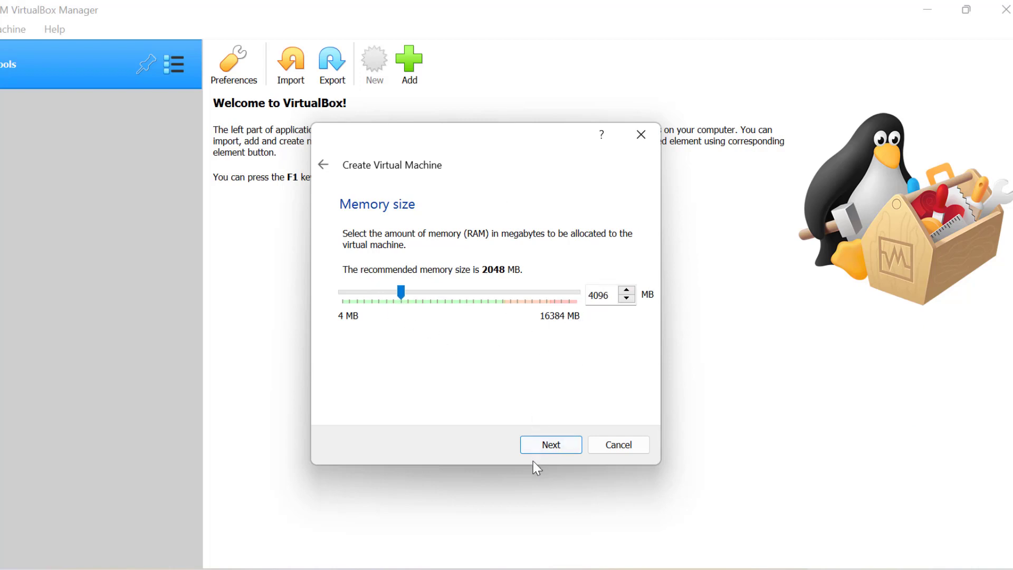
{"action": "left_click", "coordinate": [559, 450]}
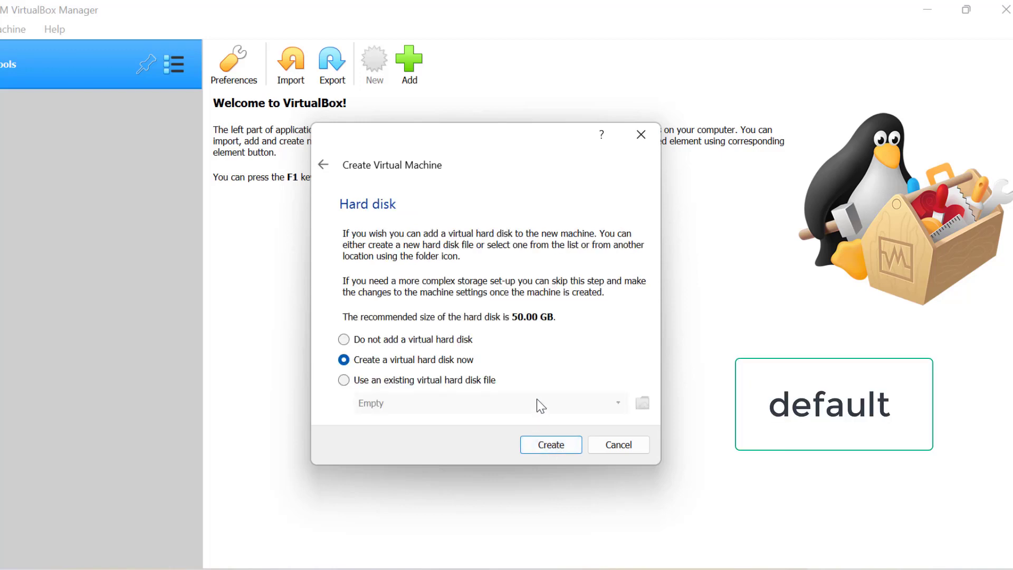
{"action": "left_click", "coordinate": [560, 444]}
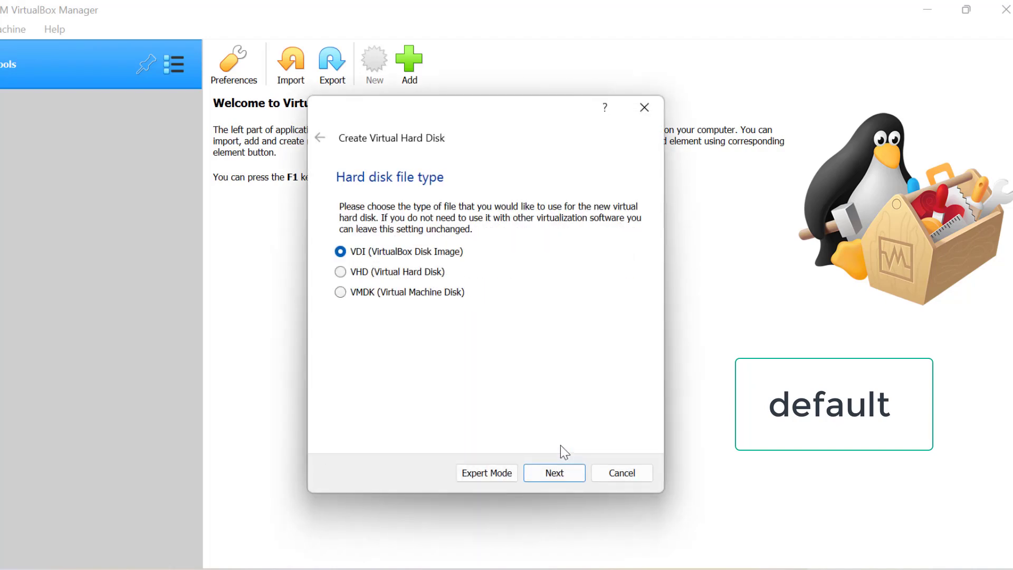
{"action": "left_click", "coordinate": [566, 480]}
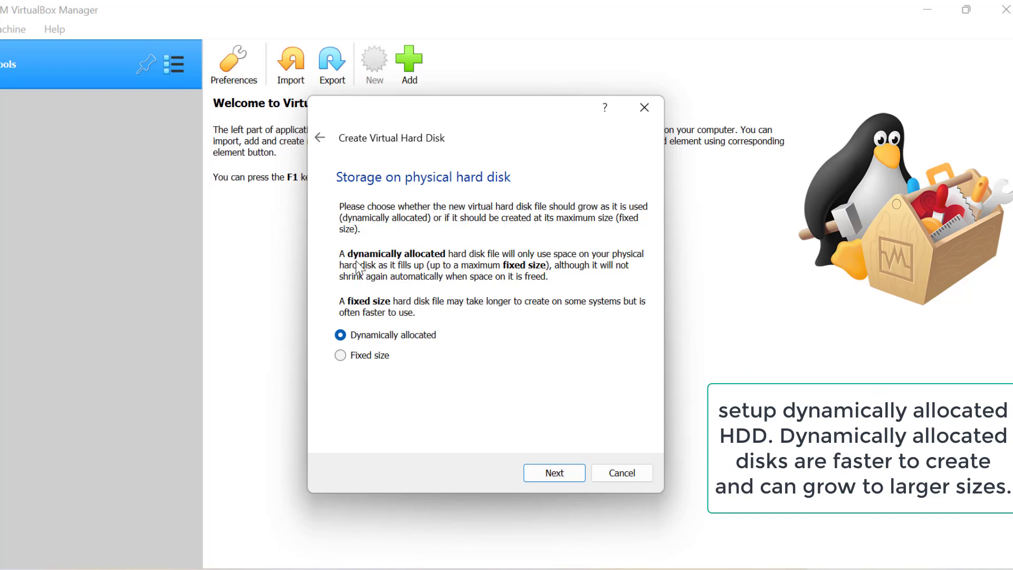
{"action": "left_click_drag", "start_coordinate": [342, 254], "coordinate": [554, 285]}
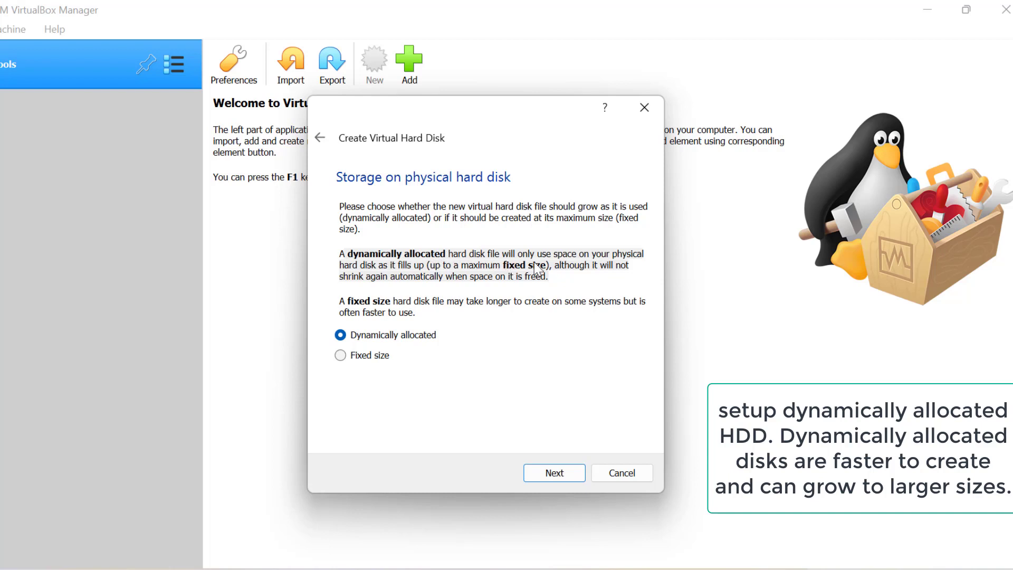
{"action": "left_click", "coordinate": [566, 474]}
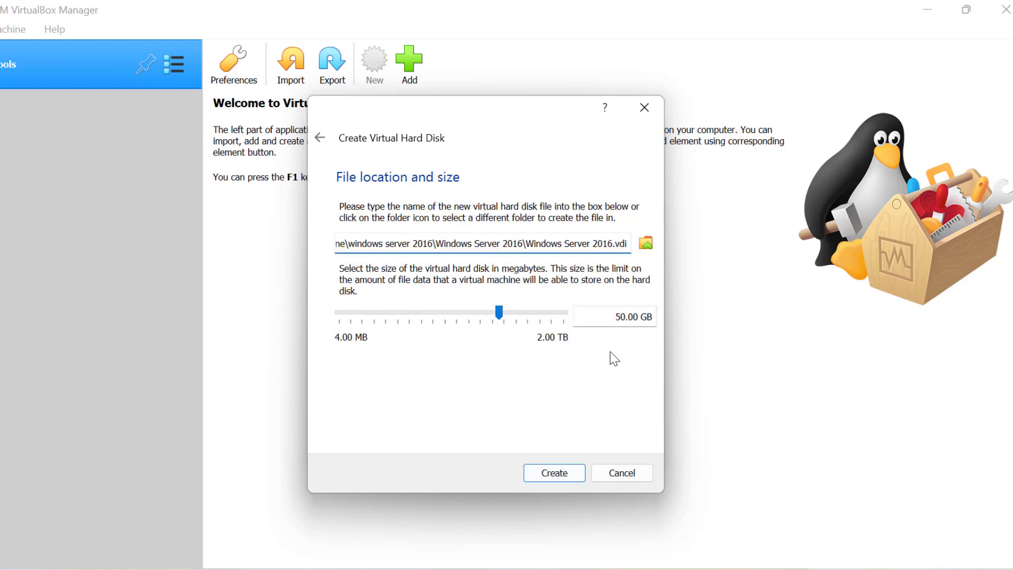
{"action": "left_click", "coordinate": [569, 473]}
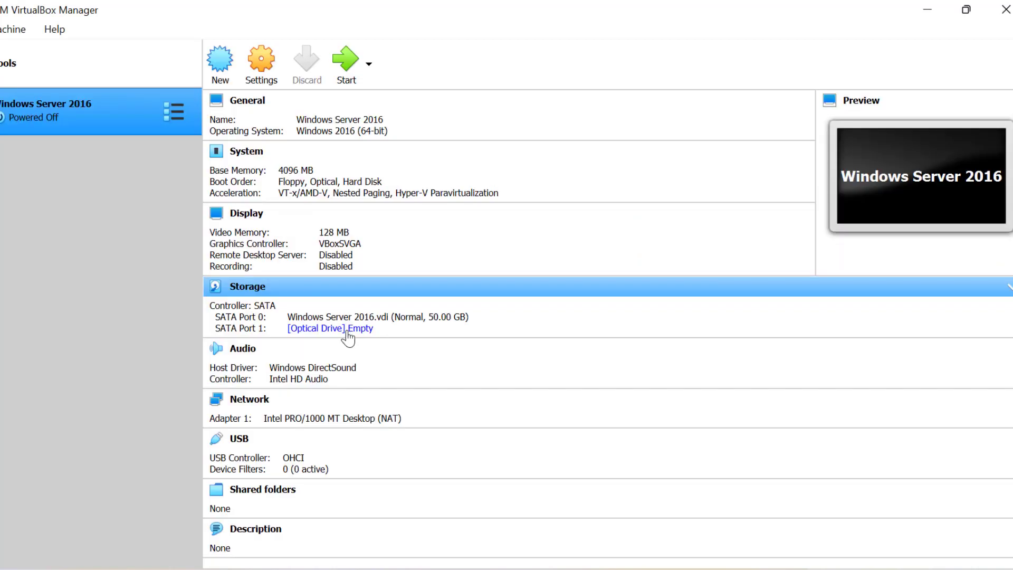
Load Windows_Server_2016_Datacenter_EVAL_en-us_14393_refresh.ISO into the empty optical drive through the disk selector.
{"action": "left_click", "coordinate": [346, 330]}
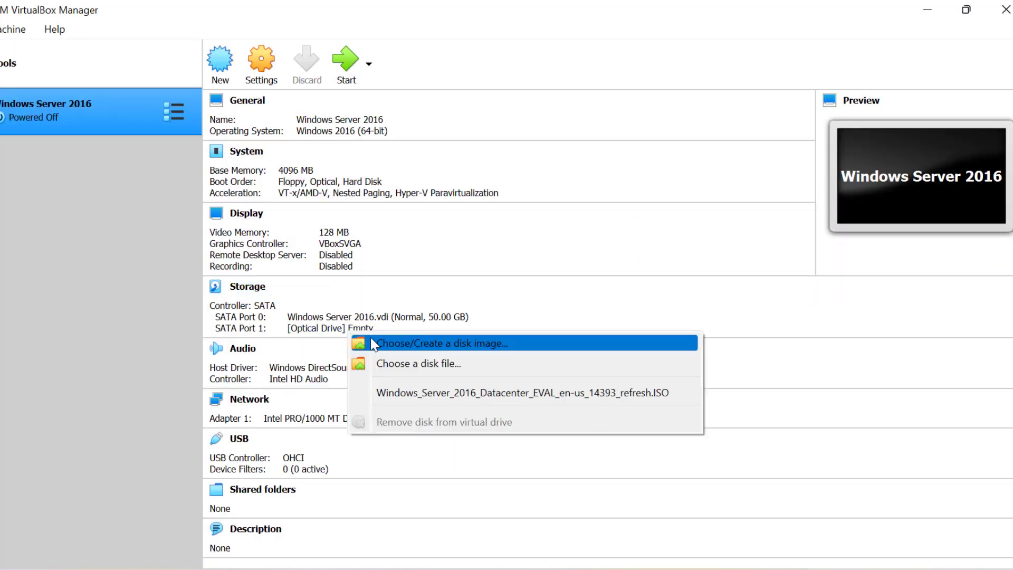
{"action": "left_click", "coordinate": [414, 346]}
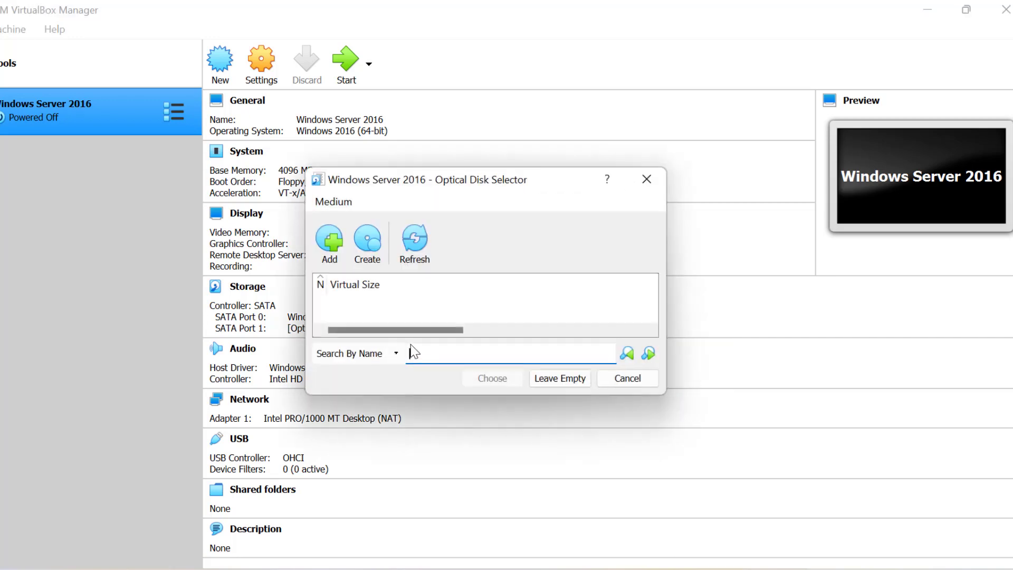
{"action": "left_click", "coordinate": [341, 247]}
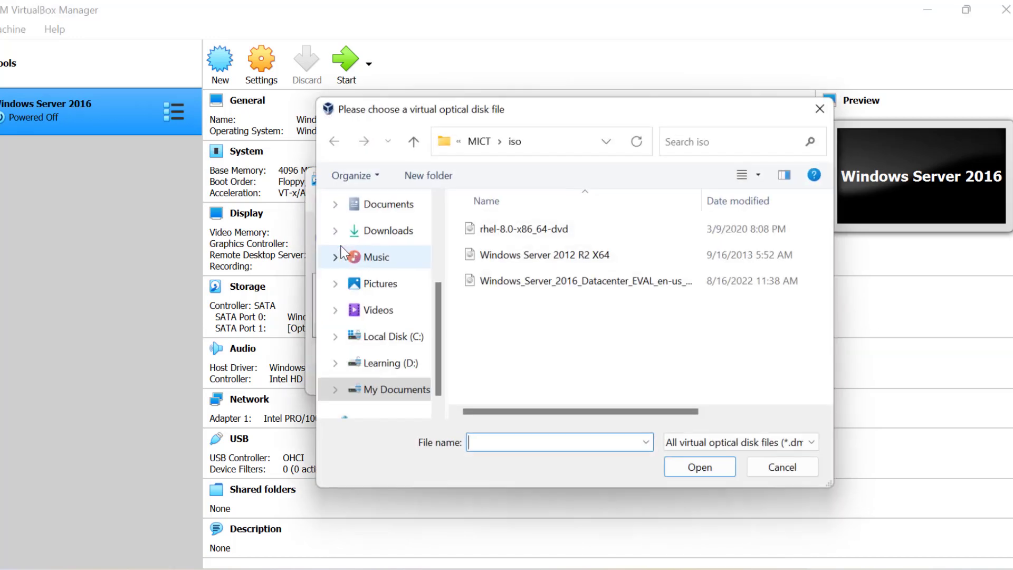
{"action": "left_click", "coordinate": [561, 274]}
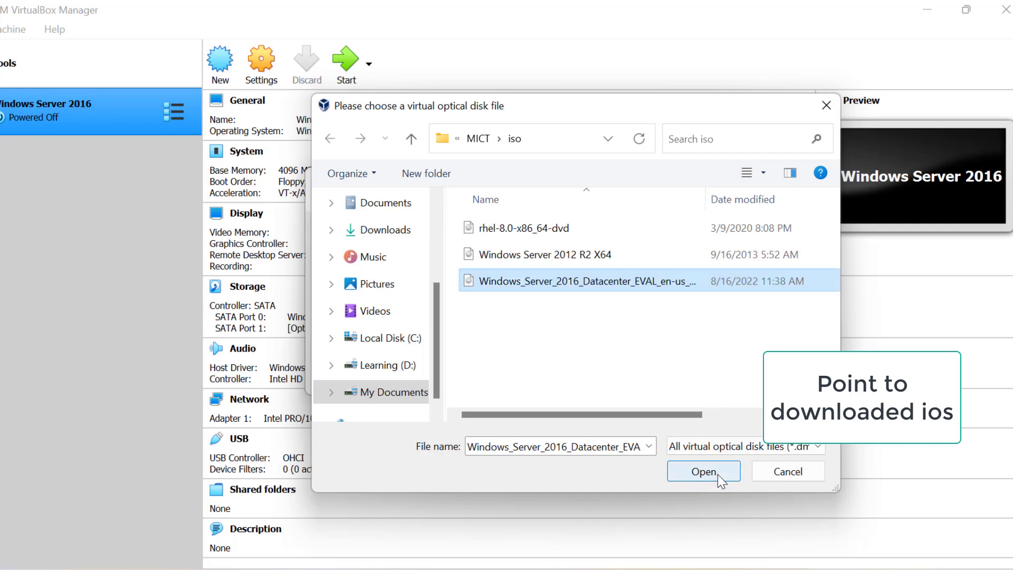
{"action": "left_click", "coordinate": [704, 471]}
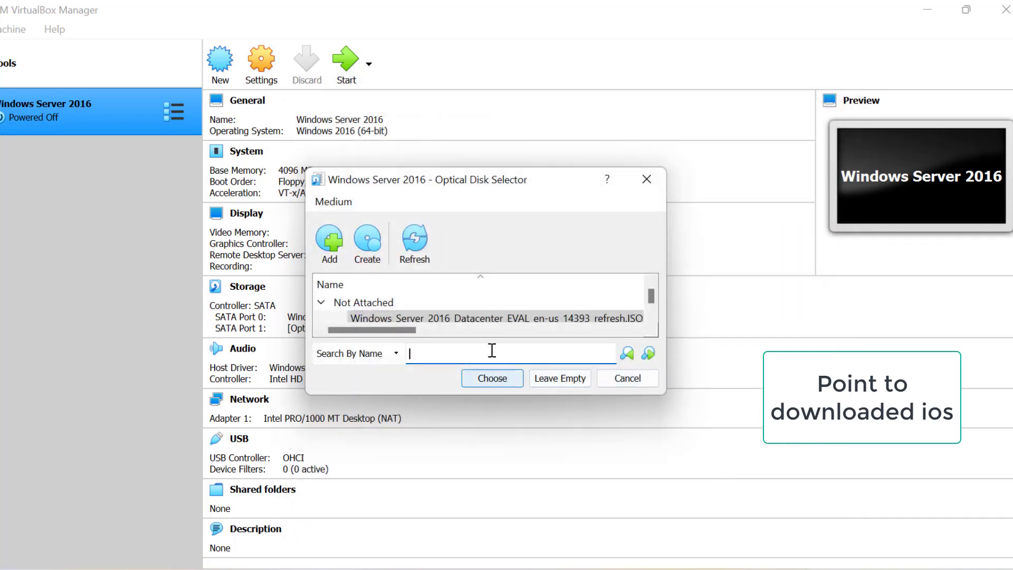
{"action": "left_click", "coordinate": [484, 317]}
{"action": "left_click", "coordinate": [492, 381]}
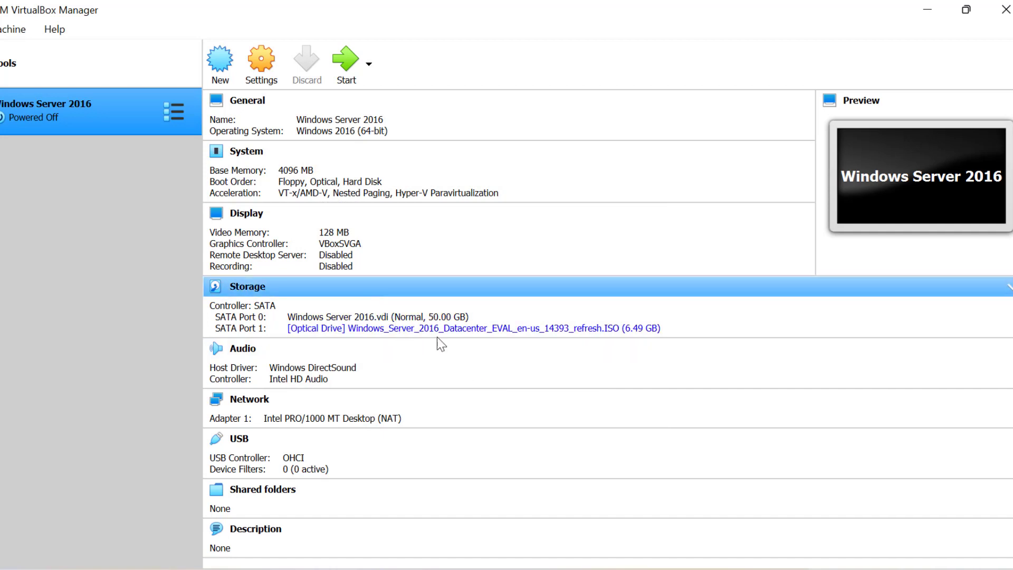
Start the Windows Server 2016 VM and maximize its window.
{"action": "left_click", "coordinate": [346, 80]}
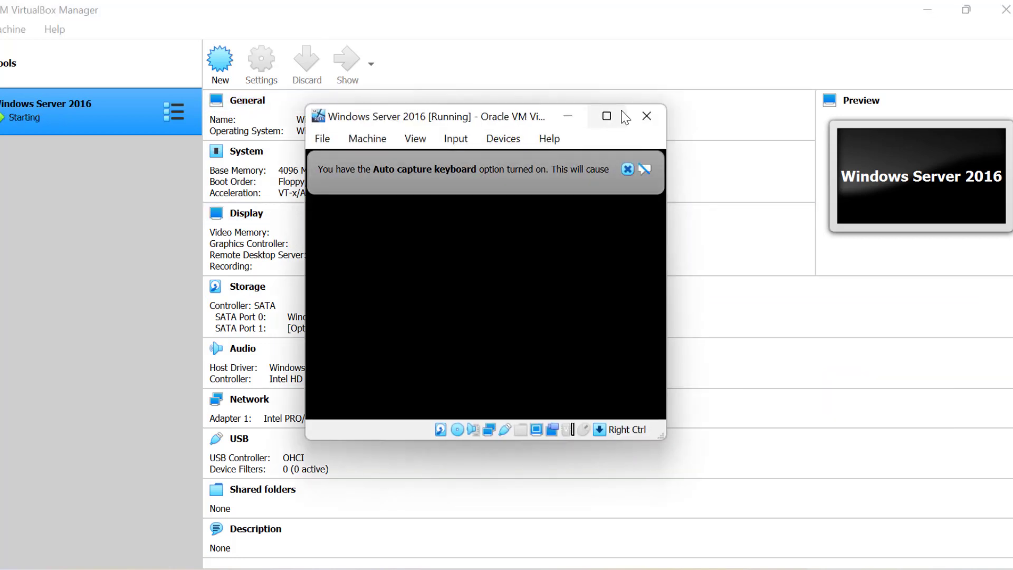
{"action": "left_click", "coordinate": [622, 113]}
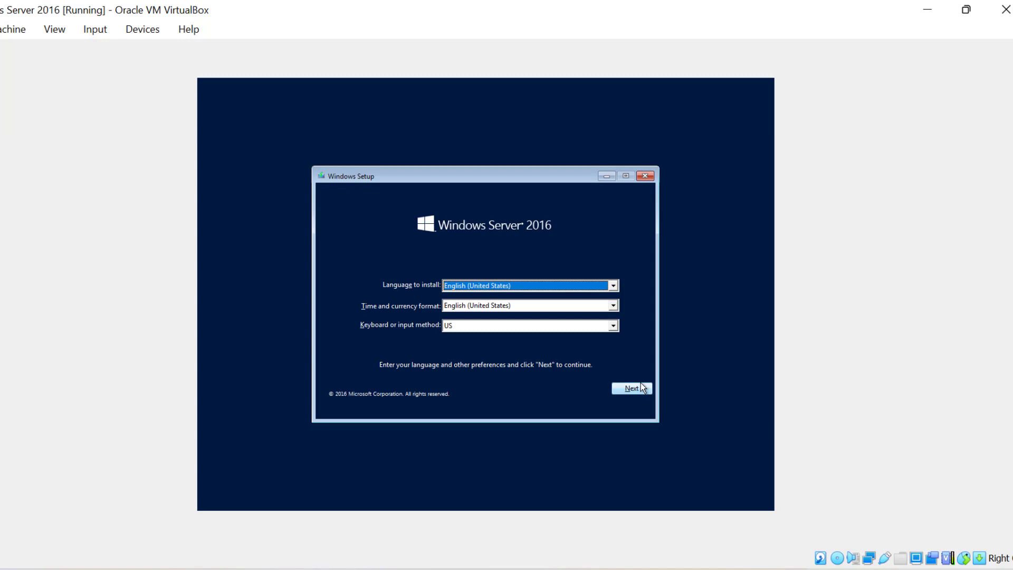
Keep default language settings and choose Standard Evaluation (Desktop Experience) to install.
{"action": "left_click", "coordinate": [641, 384]}
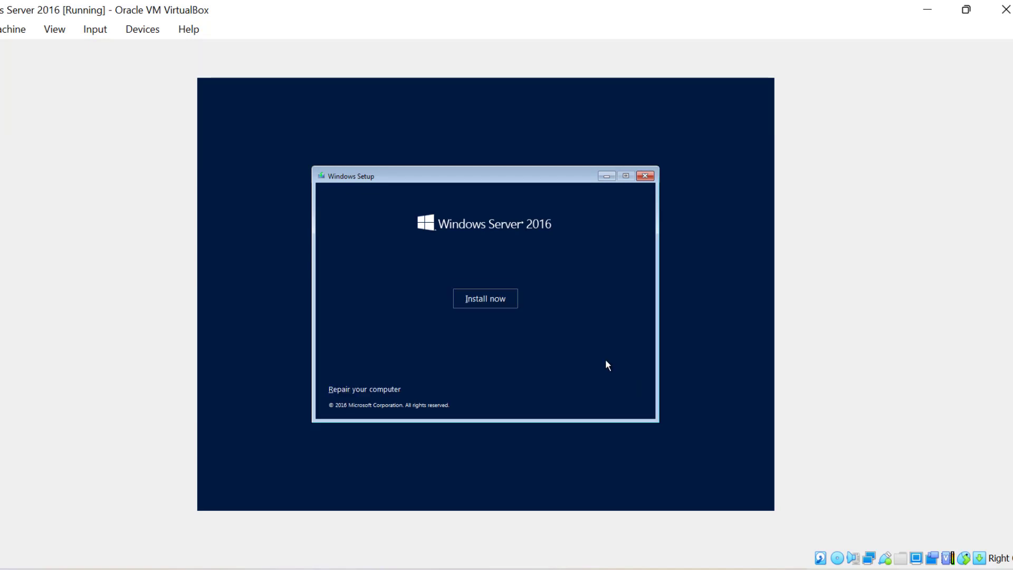
{"action": "left_click", "coordinate": [504, 302]}
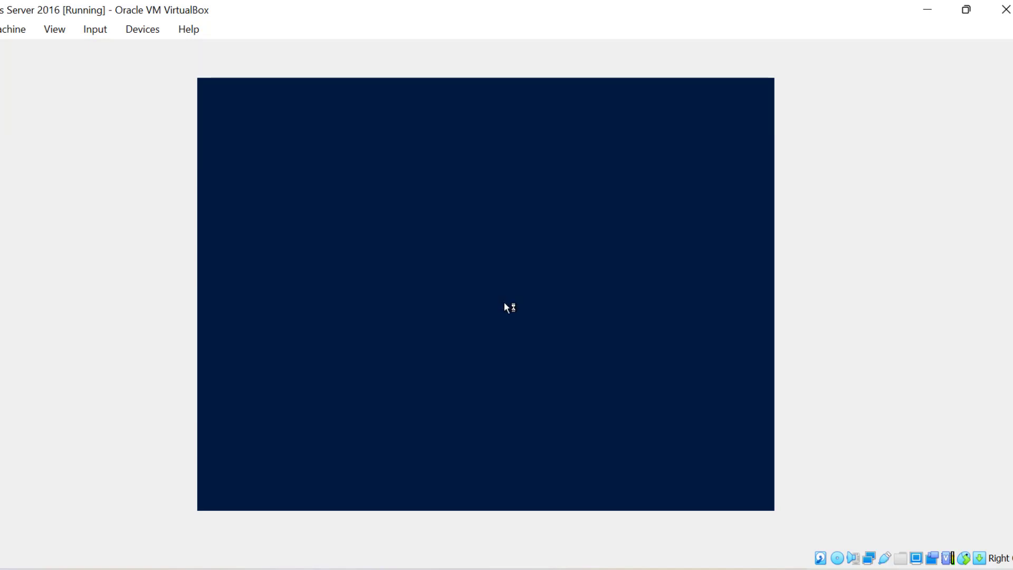
{"action": "left_click", "coordinate": [501, 227]}
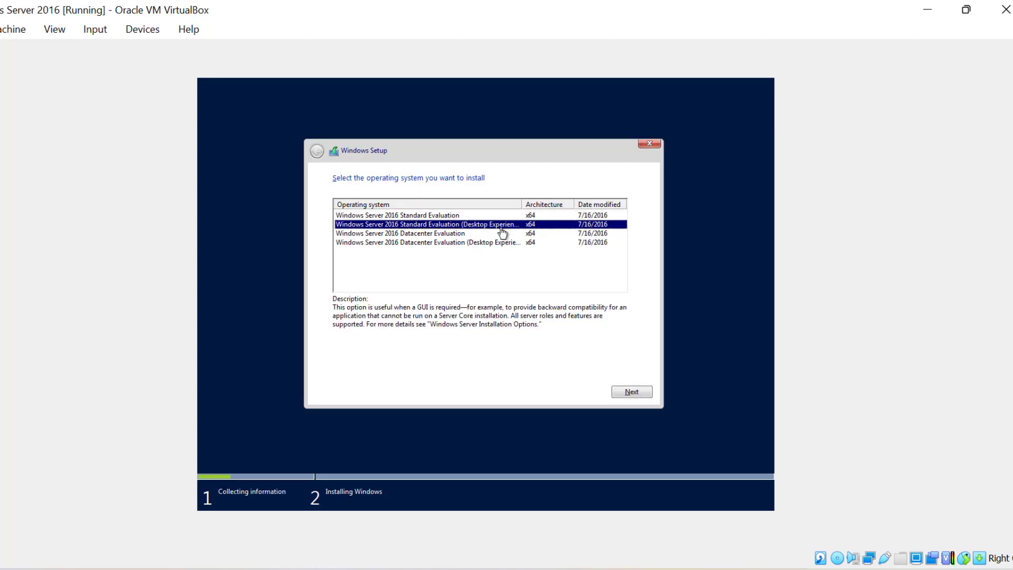
{"action": "left_click", "coordinate": [635, 392]}
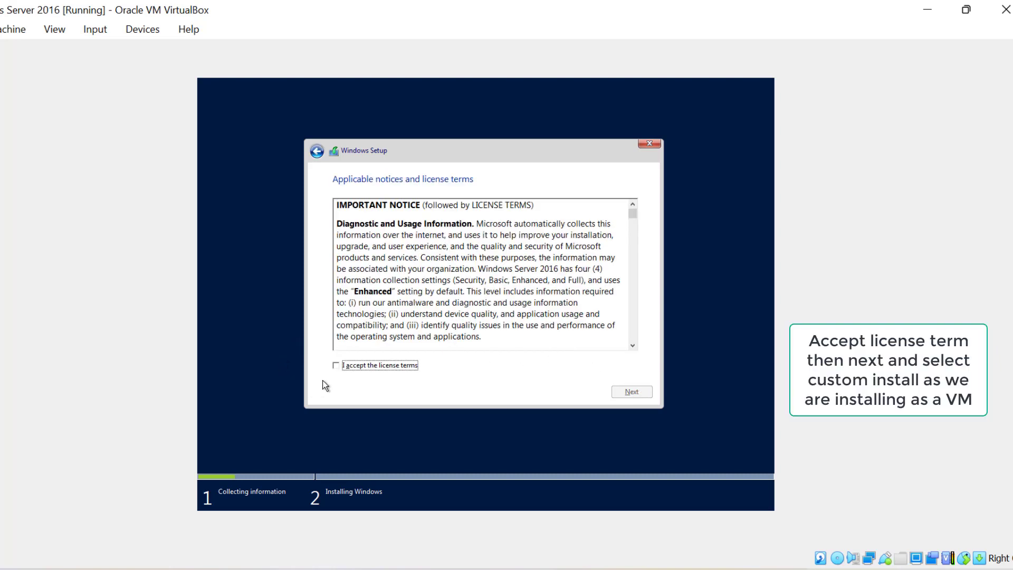
Accept the license terms and run a Custom install onto the 50 GB unallocated Drive 0.
{"action": "left_click", "coordinate": [336, 365]}
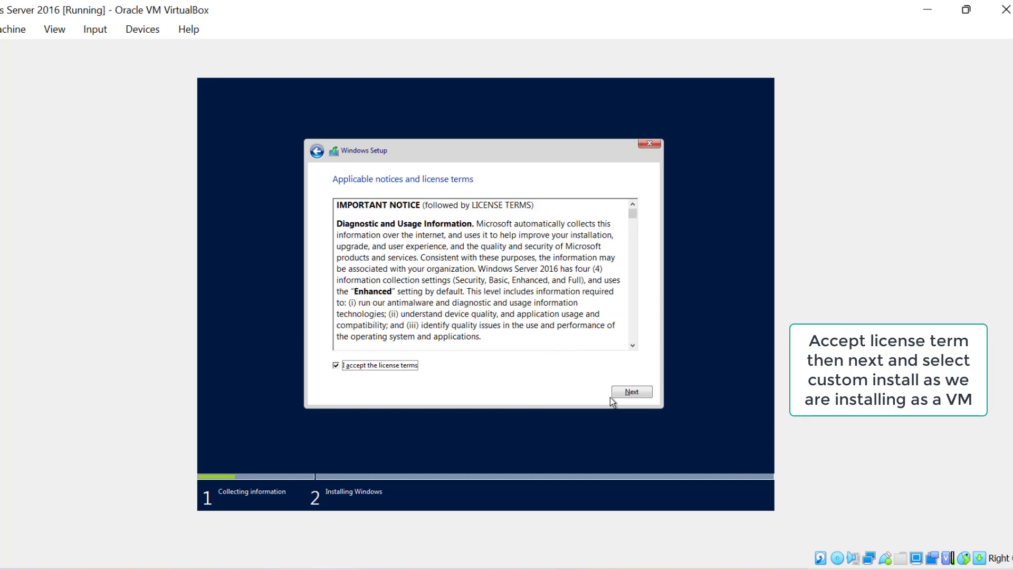
{"action": "left_click", "coordinate": [649, 393]}
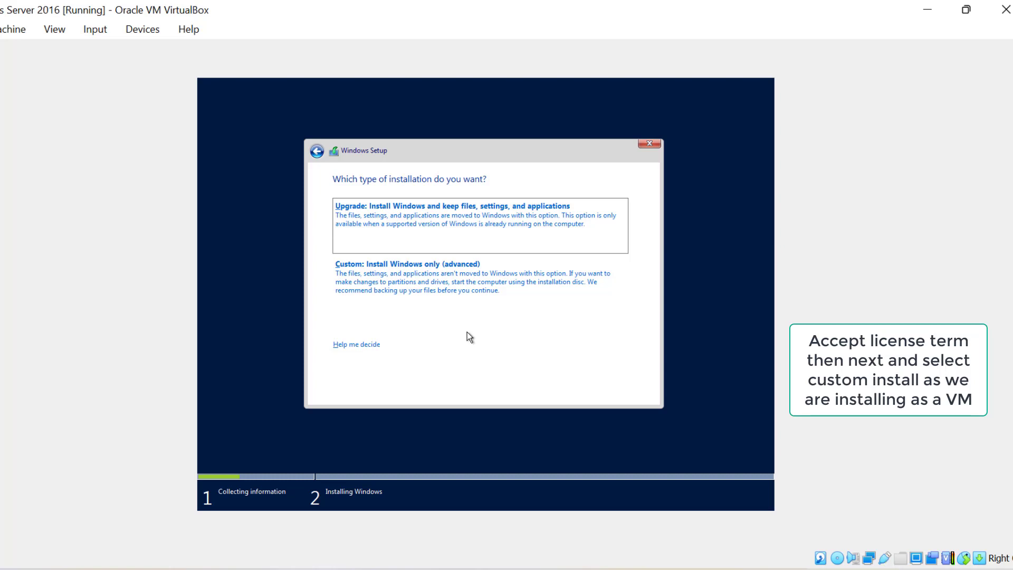
{"action": "key", "text": "alt+c"}
{"action": "left_click", "coordinate": [649, 392]}
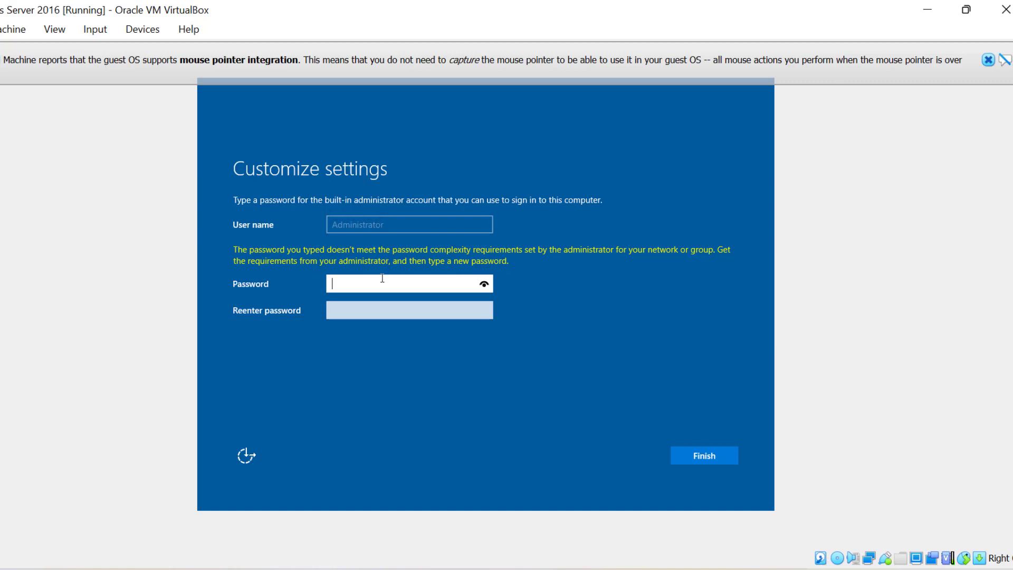
Enter the Administrator password in both password fields and finish Customize settings.
{"action": "type", "text": "Password@1234"}
{"action": "left_click", "coordinate": [376, 304]}
{"action": "type", "text": "Password@1234"}
{"action": "left_click", "coordinate": [727, 456]}
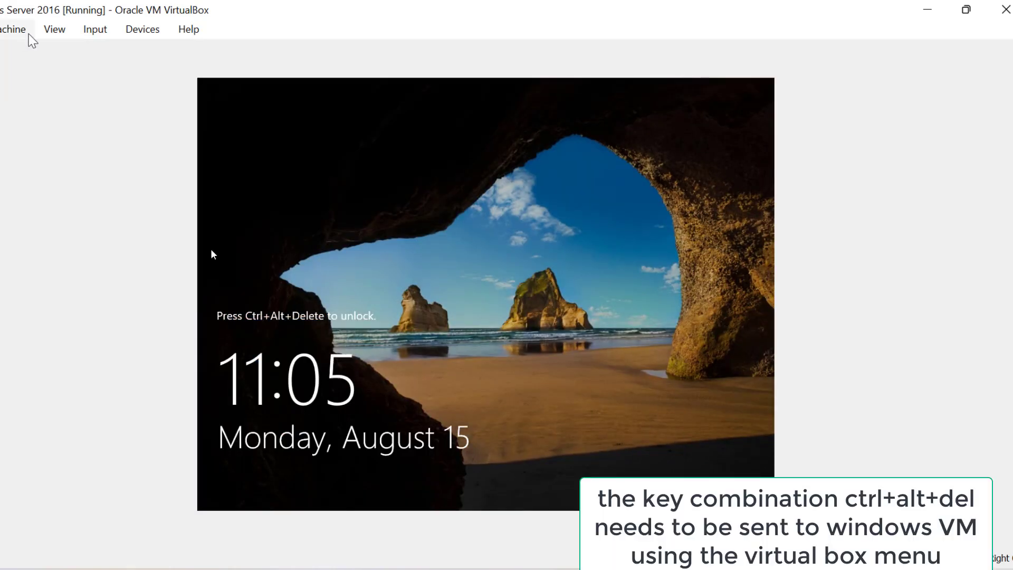
Send Ctrl-Alt-Del via Input > Keyboard and sign in with the Administrator password.
{"action": "left_click", "coordinate": [91, 30]}
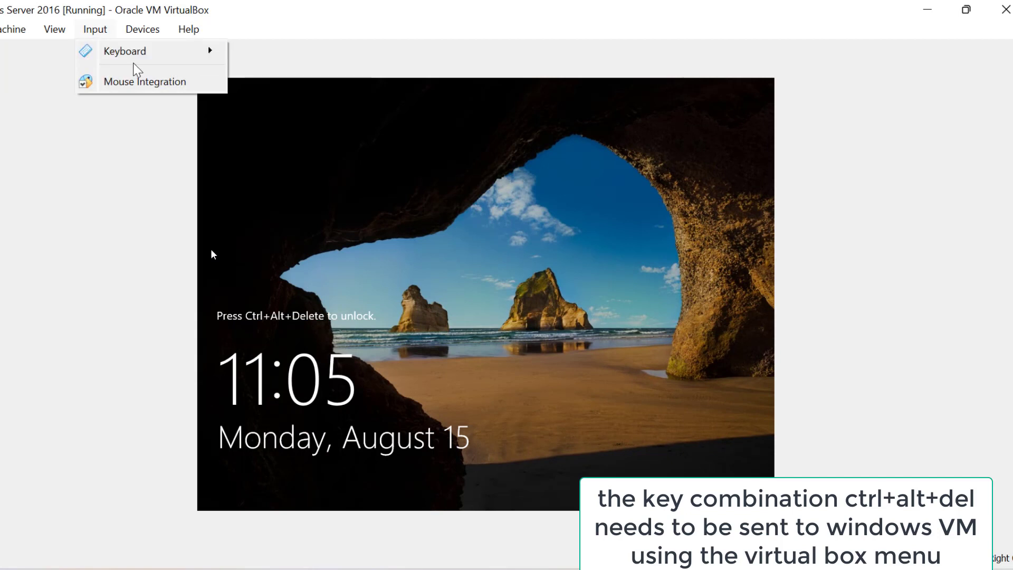
{"action": "mouse_move", "coordinate": [151, 58]}
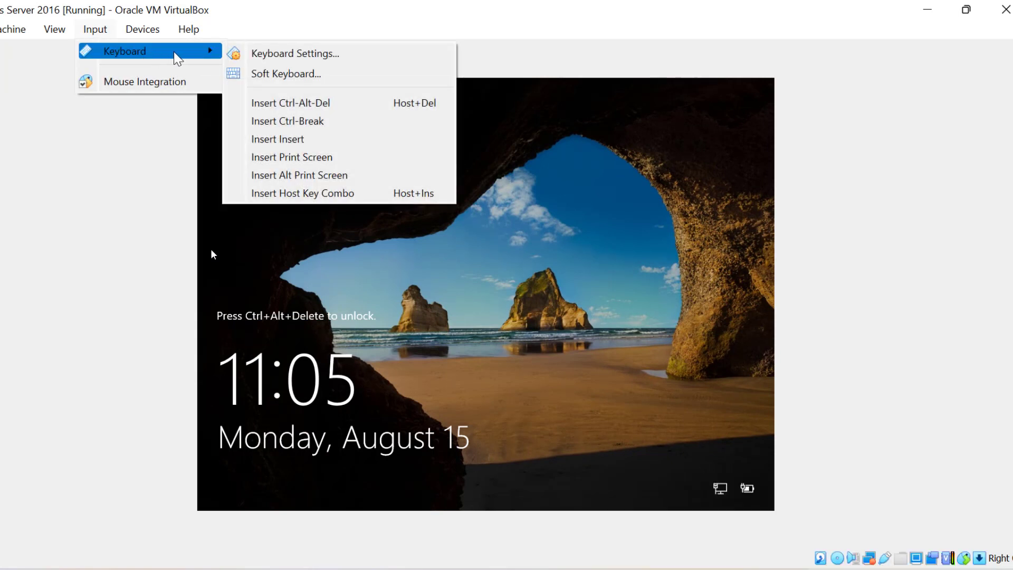
{"action": "left_click", "coordinate": [290, 103]}
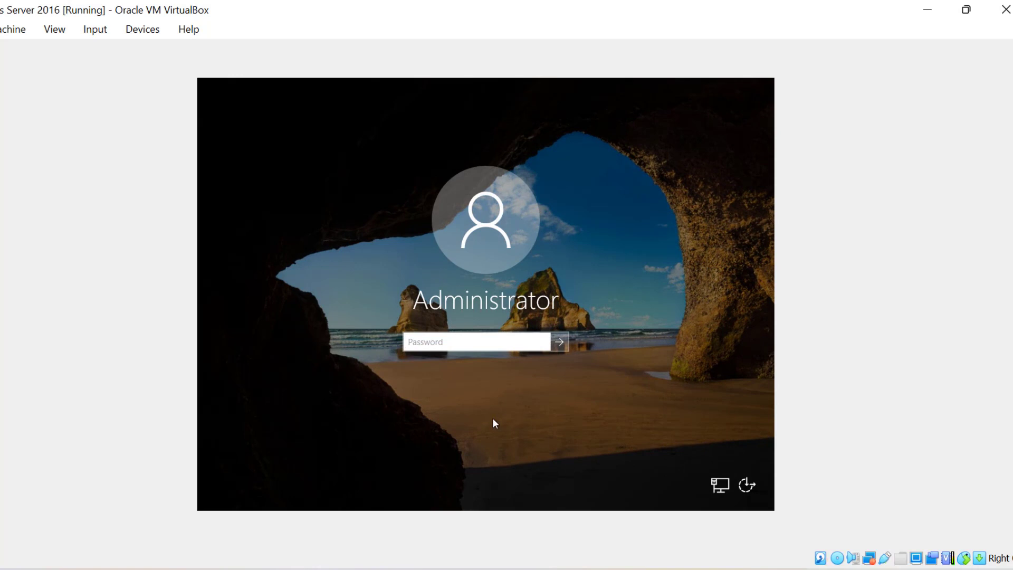
{"action": "type", "text": "••••••••••••••"}
{"action": "key", "text": "Return"}
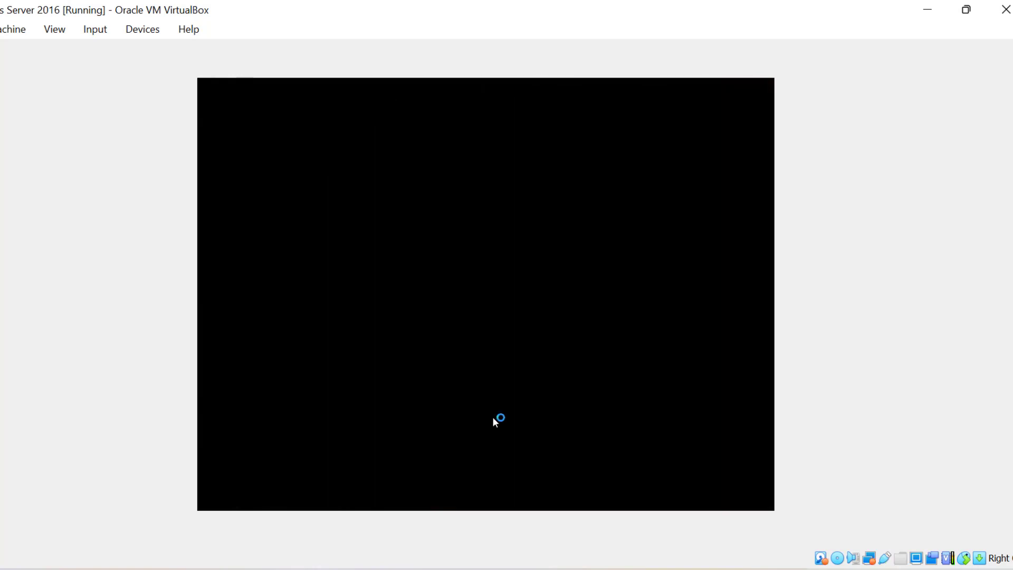